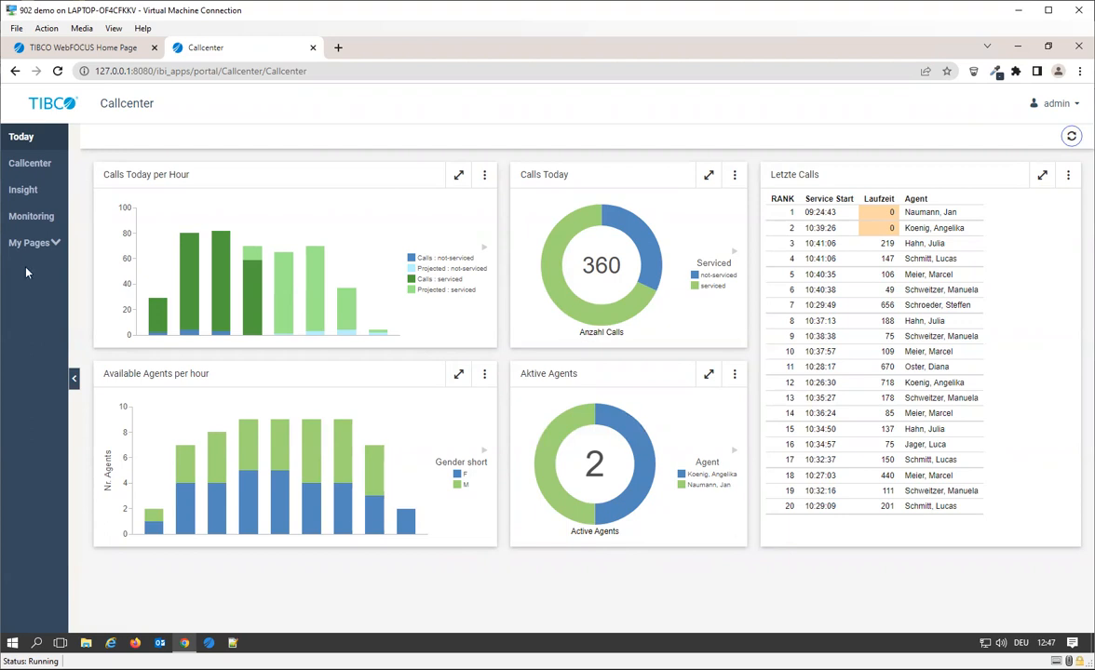
Open the Callcenter page, switch to the Insight page, and show its page filters to examine the Agent and Type choices.
click(20, 173)
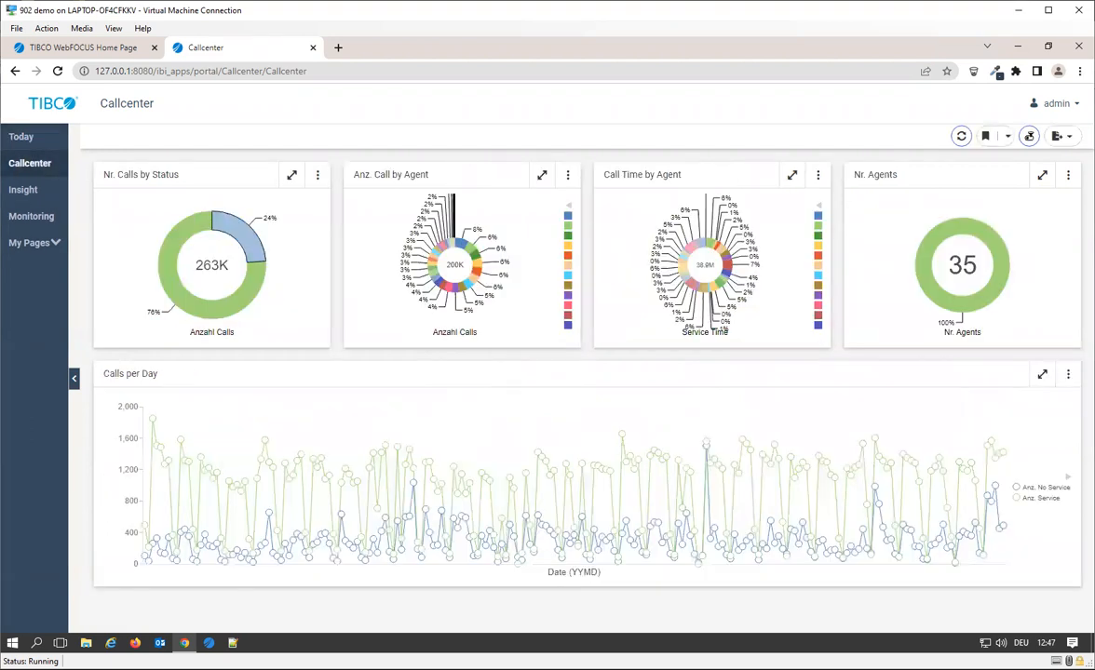
click(23, 192)
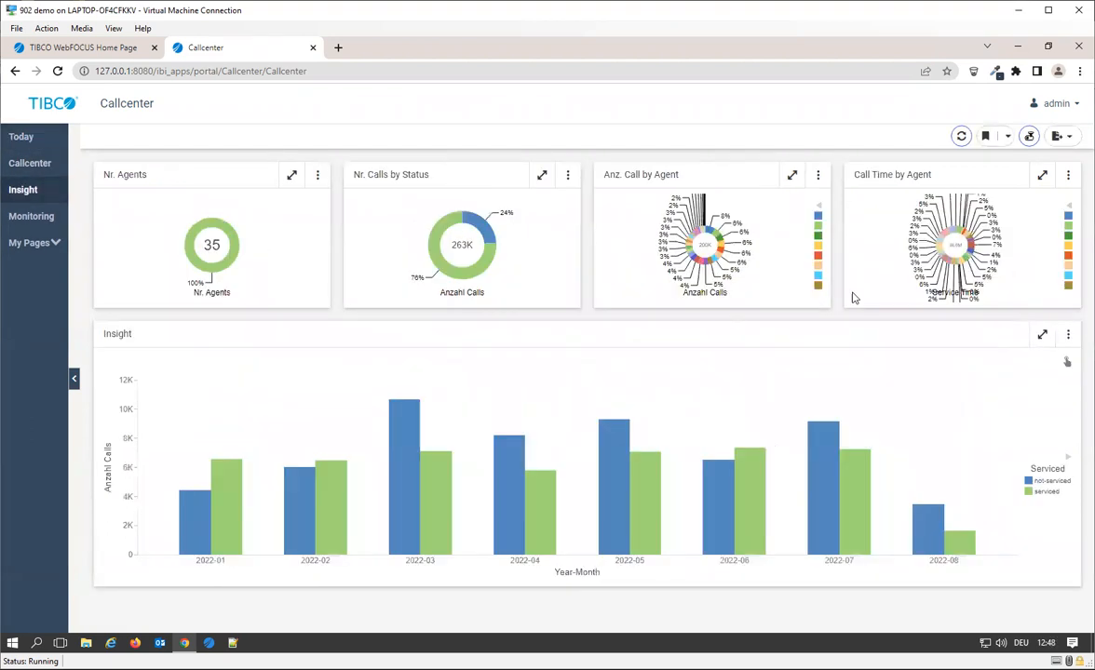
click(1028, 135)
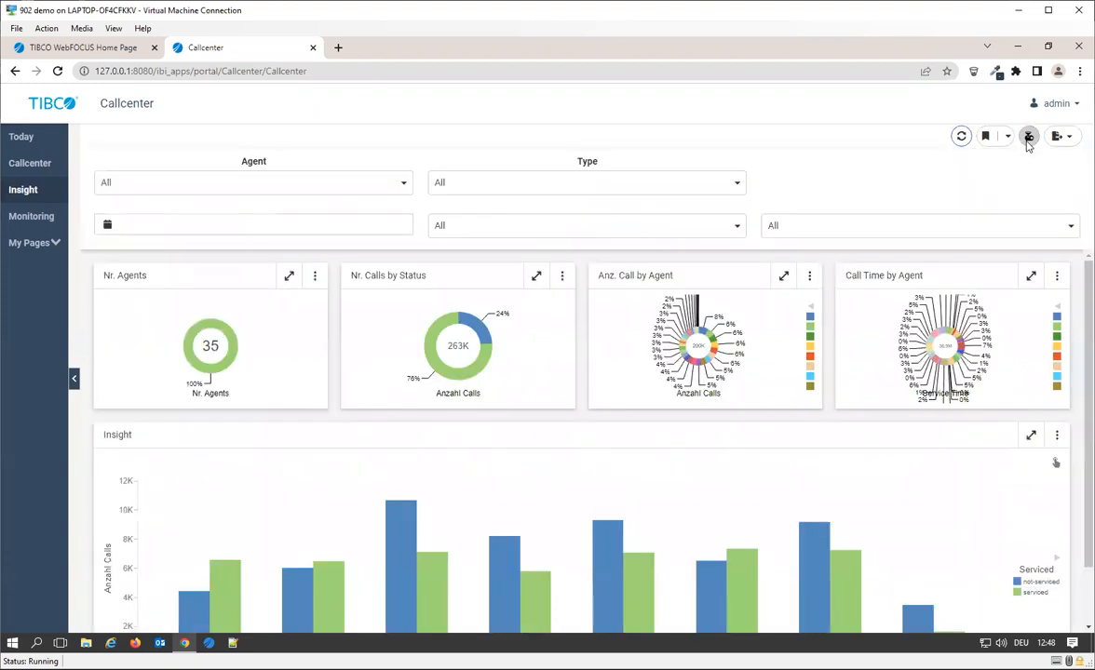
click(567, 180)
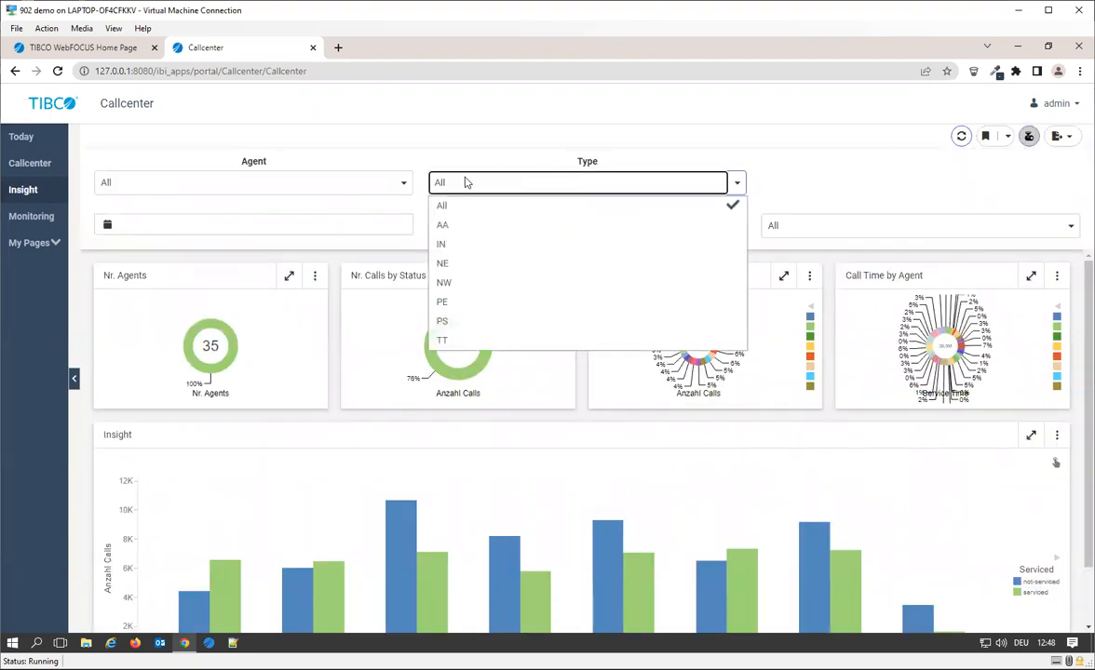
click(349, 181)
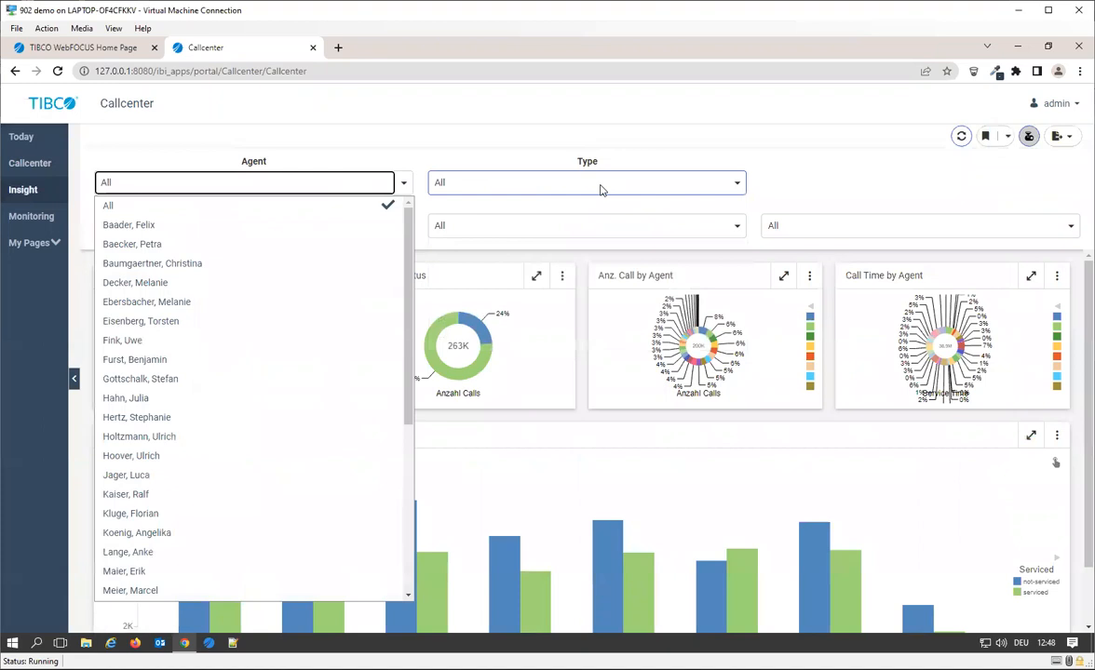
click(600, 188)
click(816, 191)
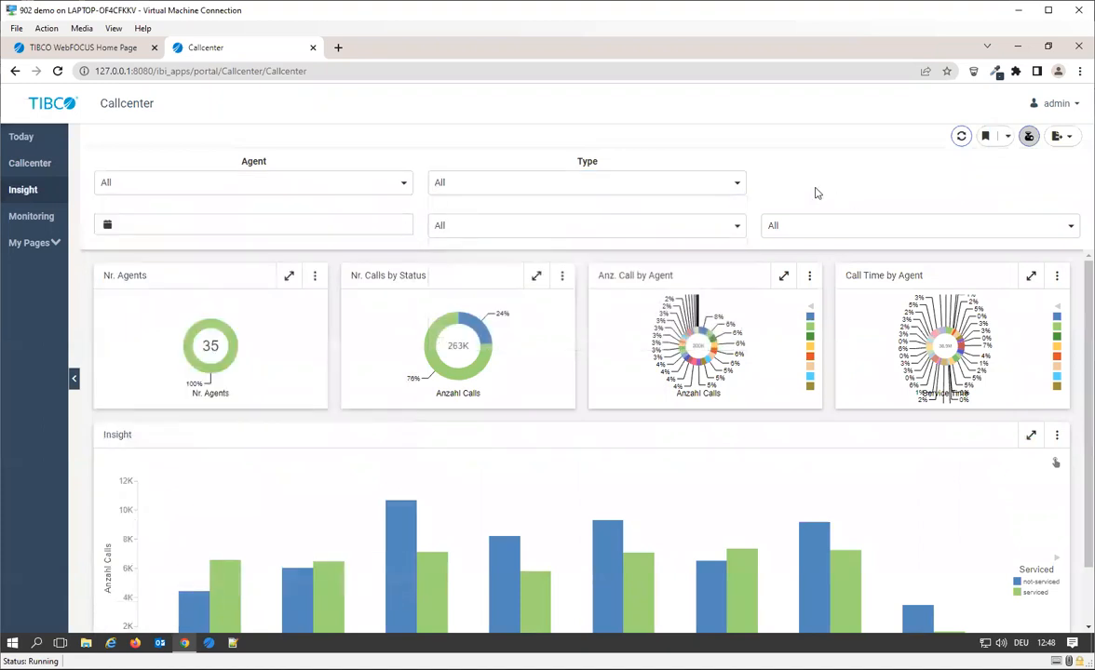
Filter the Insight page to not-serviced calls, check the charts, and reset the filter to All.
click(483, 226)
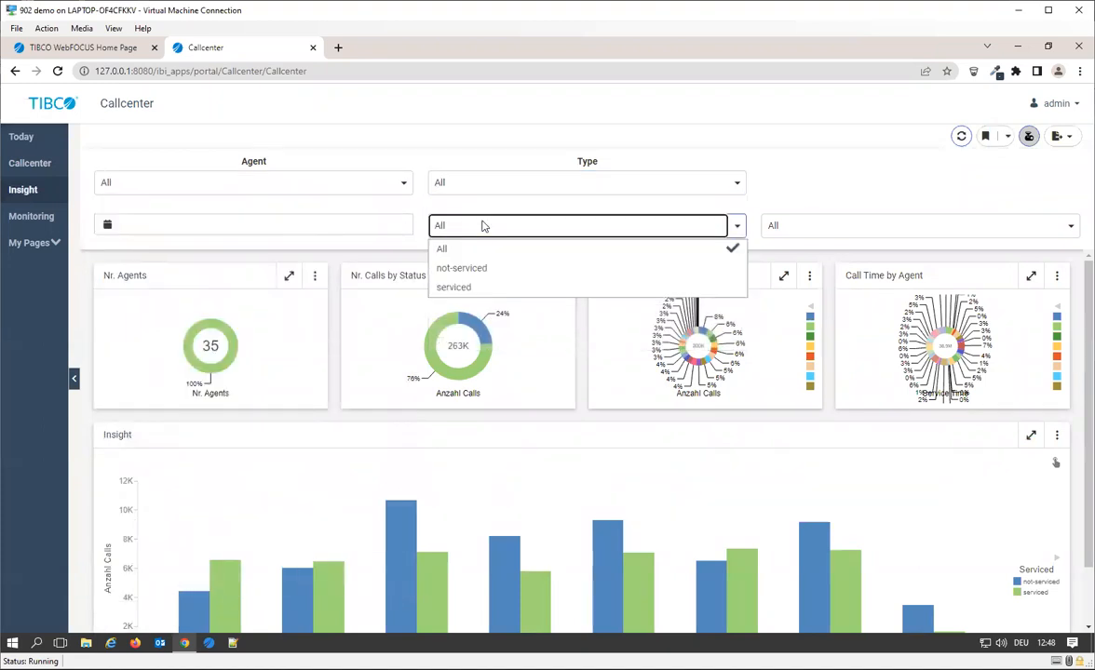
click(484, 269)
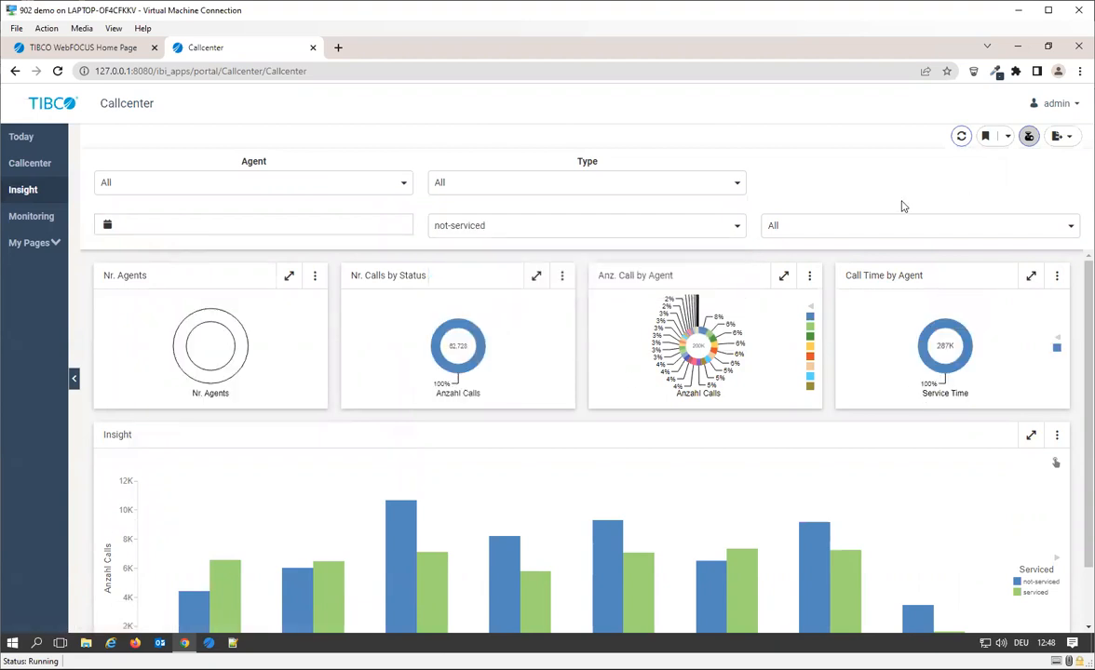
scroll(591, 486, down, 1)
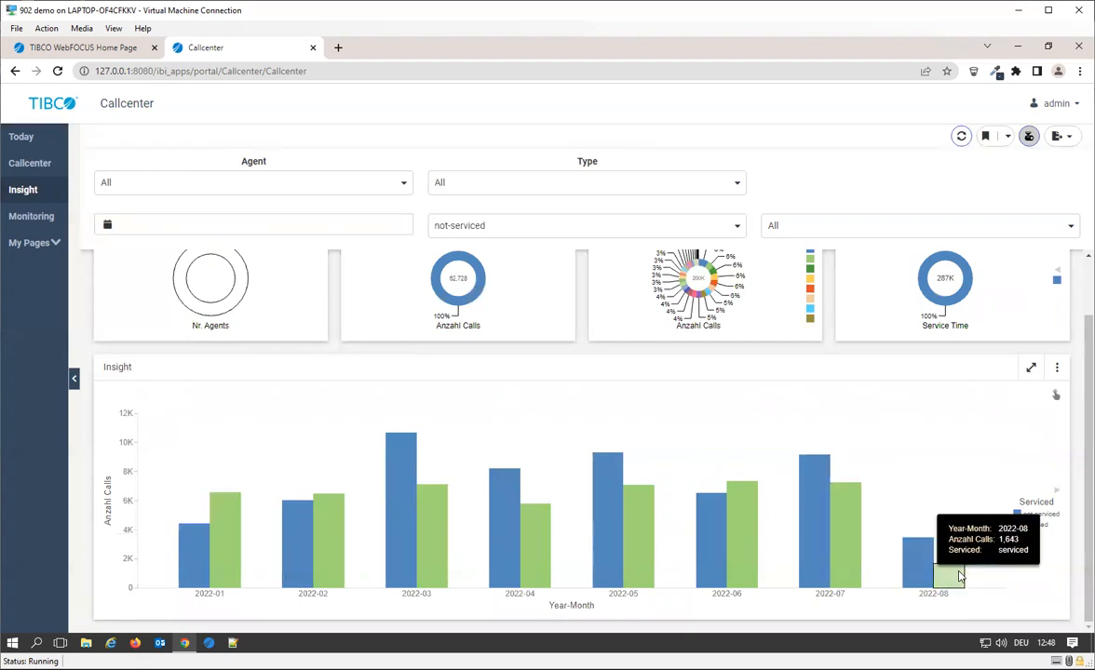
scroll(881, 479, up, 1)
click(540, 231)
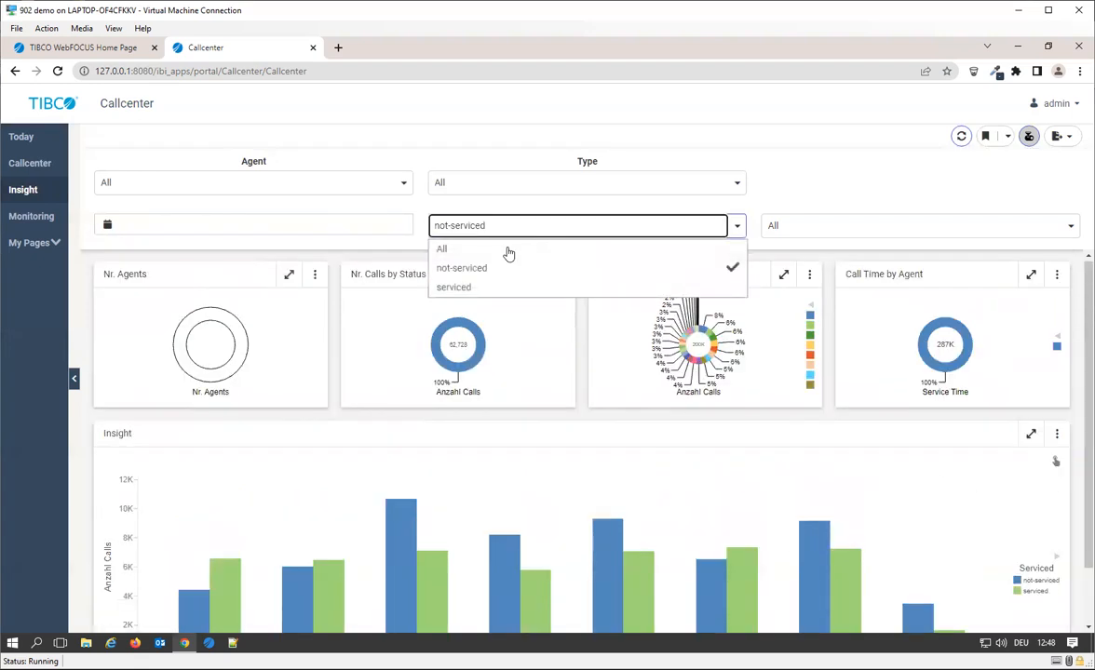
click(488, 253)
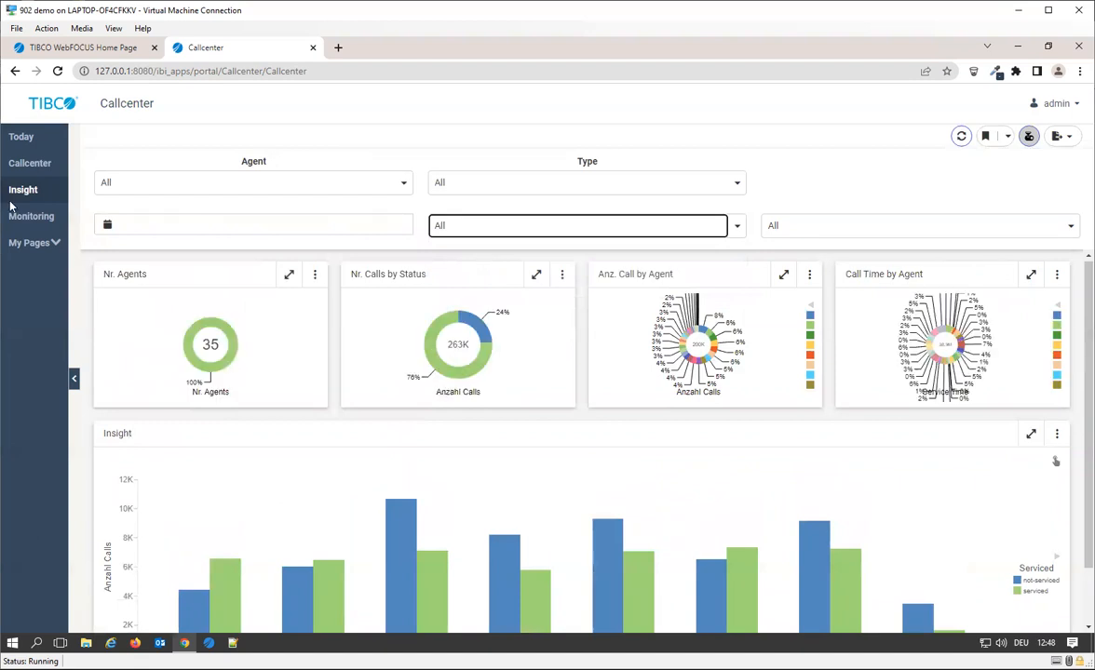
Return to the portal's Today page and refresh its data.
click(24, 142)
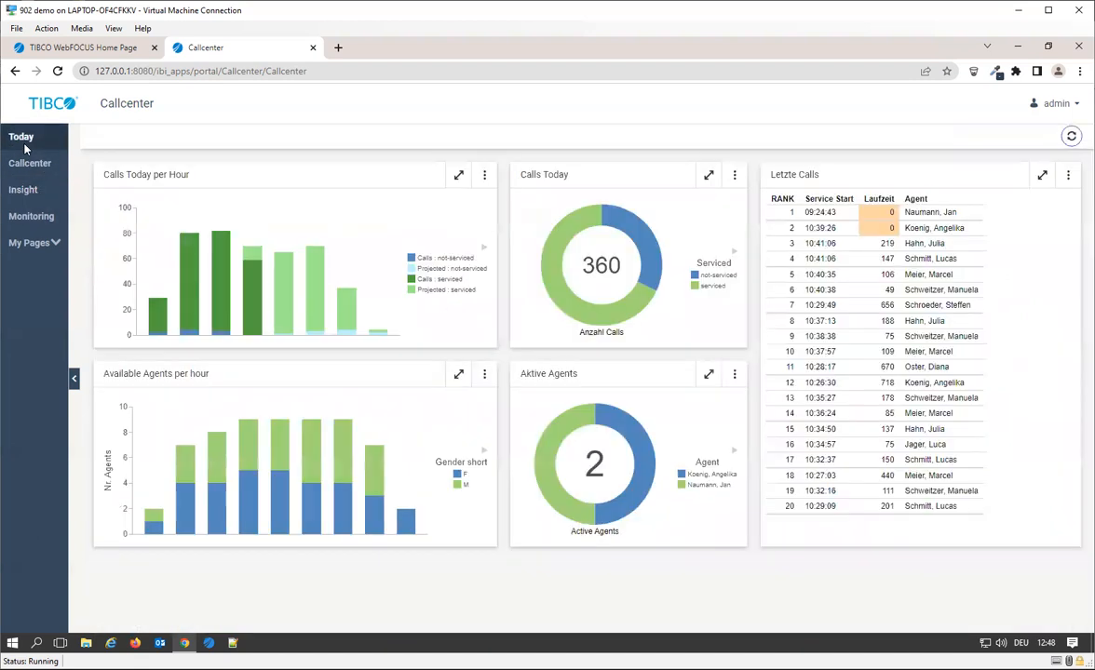
click(1071, 137)
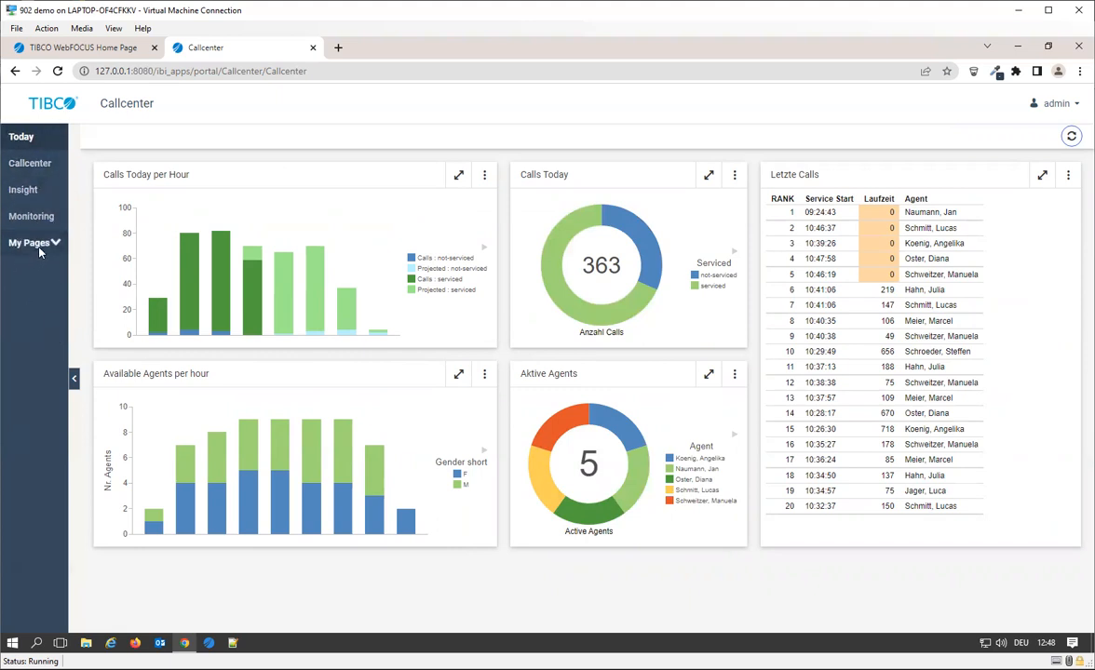
In the WebFOCUS Hub, open the Callcenter portal folder inside the Callcenter workspace and compare its pages with the running portal.
click(93, 49)
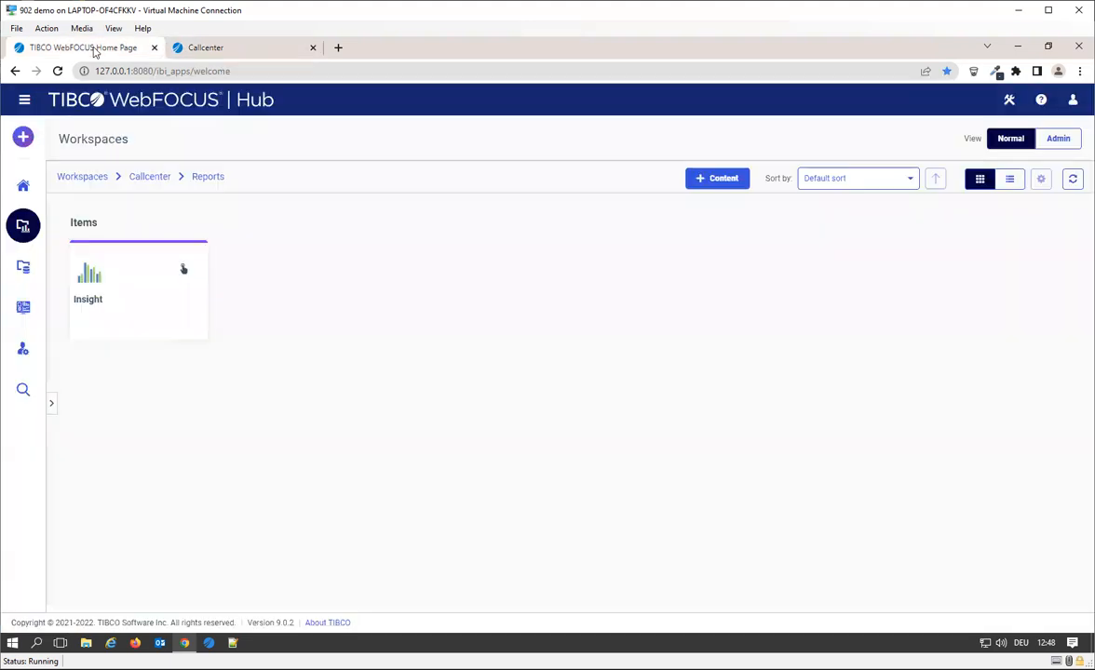
click(154, 177)
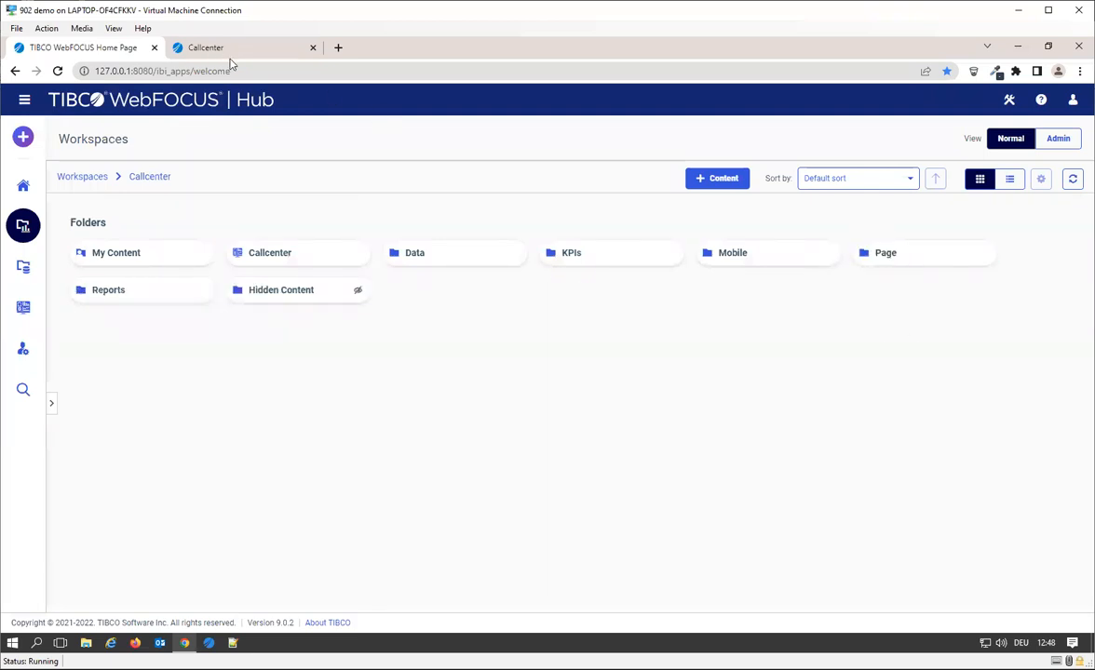
click(332, 260)
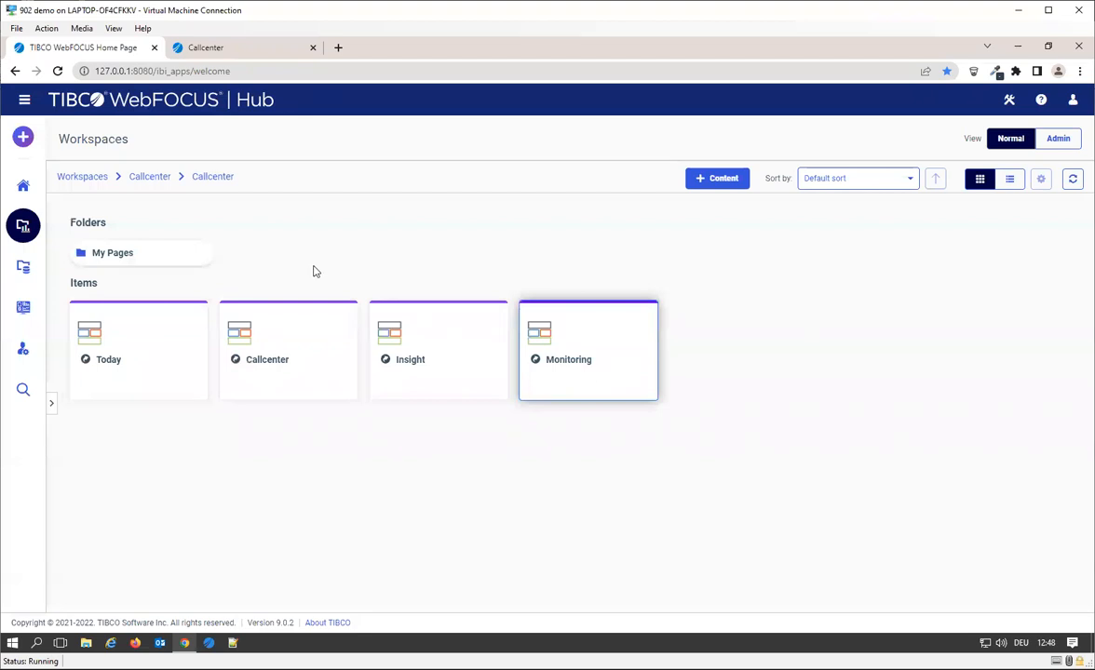
click(215, 52)
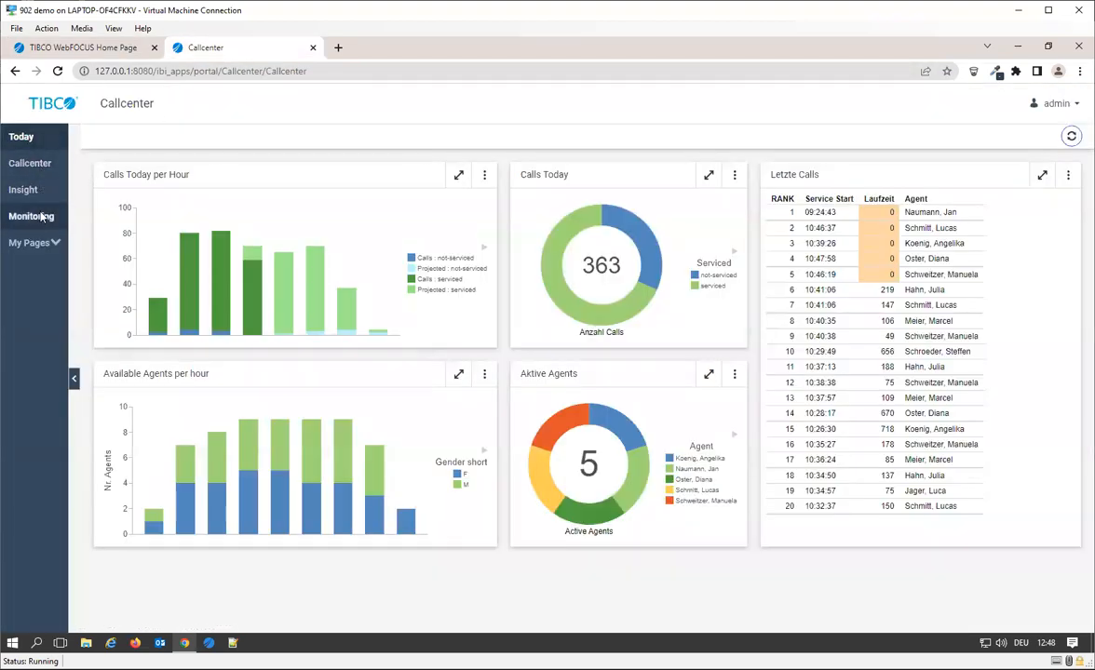
click(86, 53)
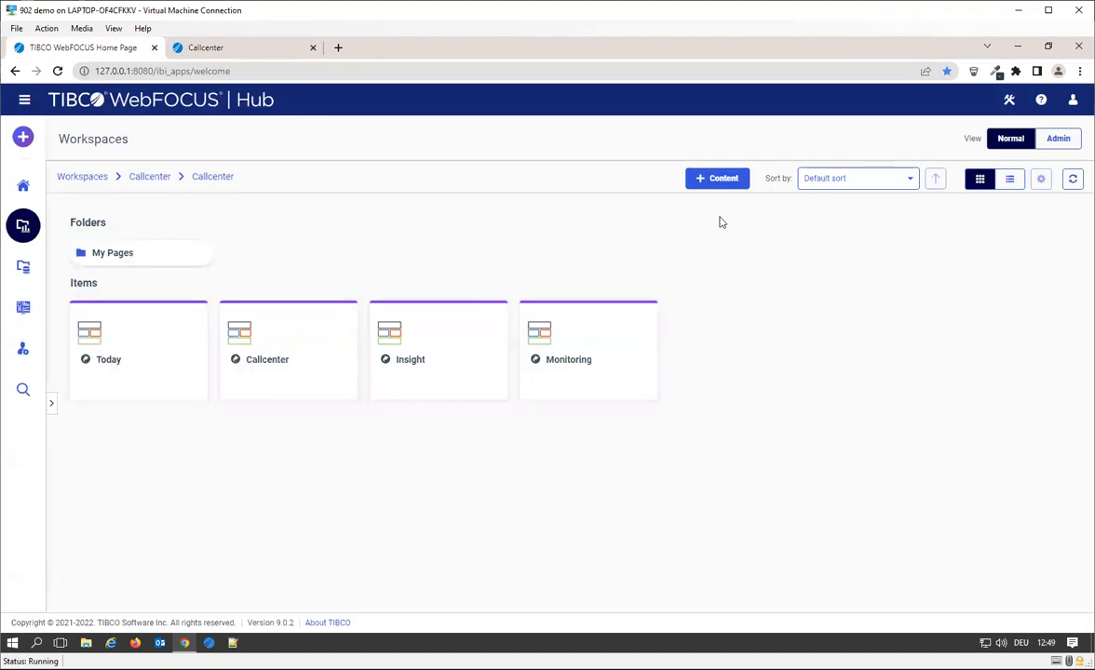
Start assembling visualizations on a new page based on the Blank template.
click(21, 139)
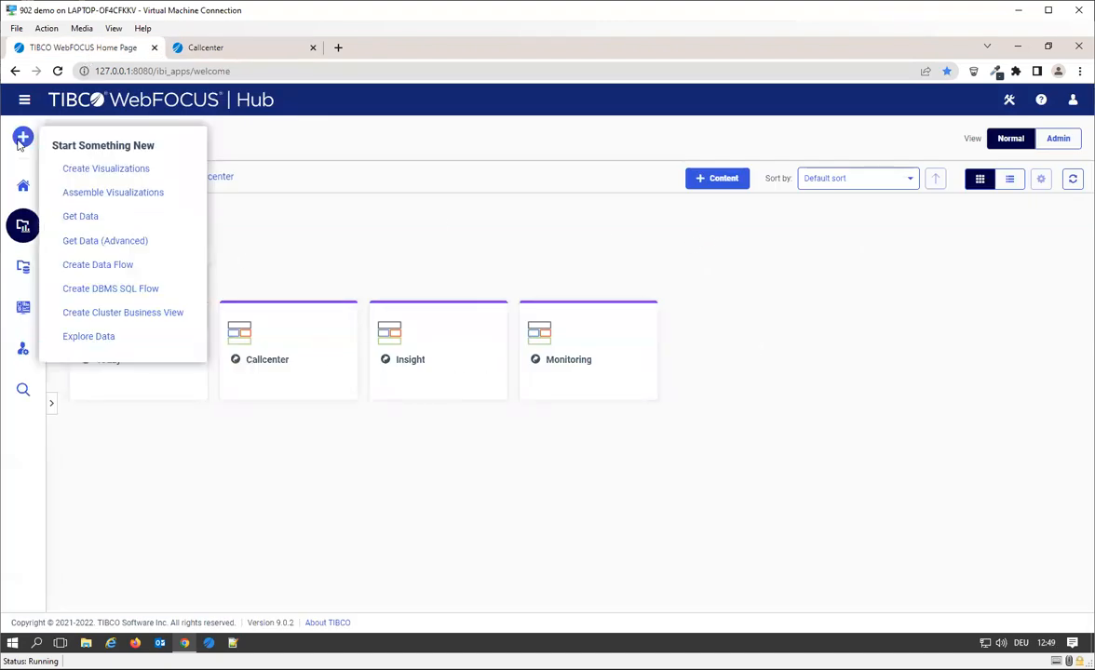
click(139, 196)
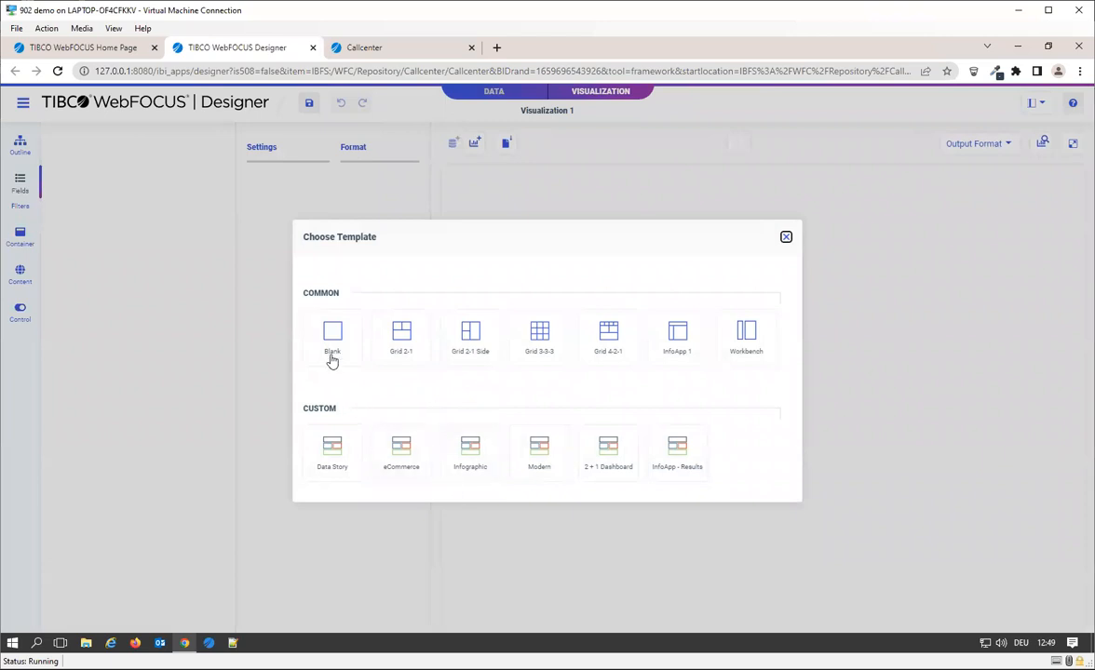
click(307, 317)
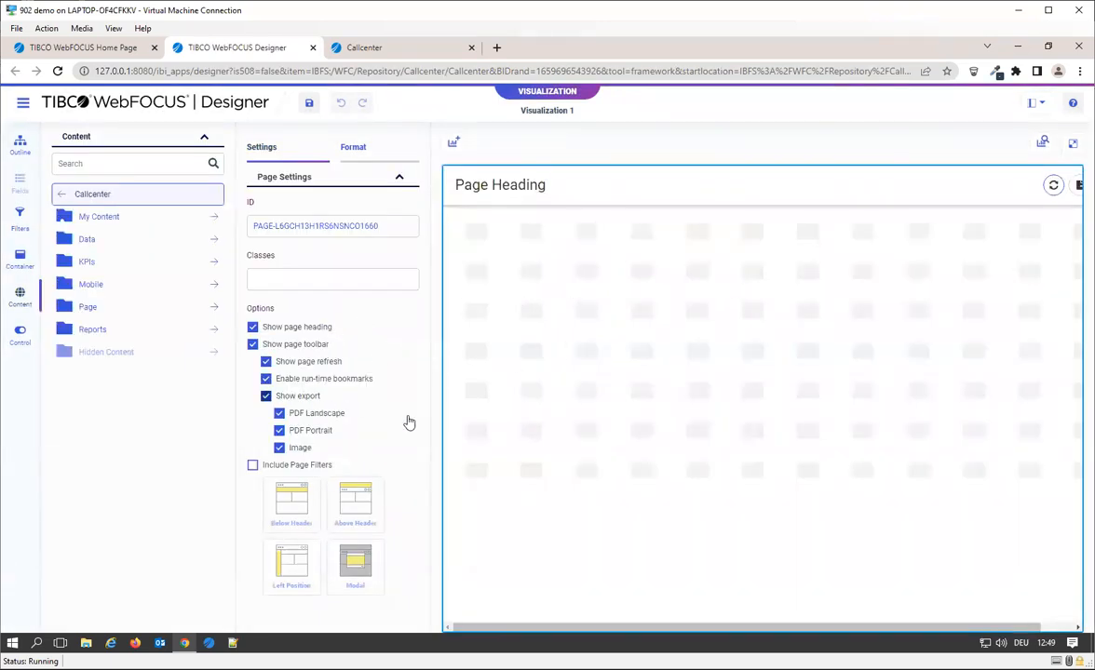
Add an Explorer container to the empty page canvas.
click(21, 331)
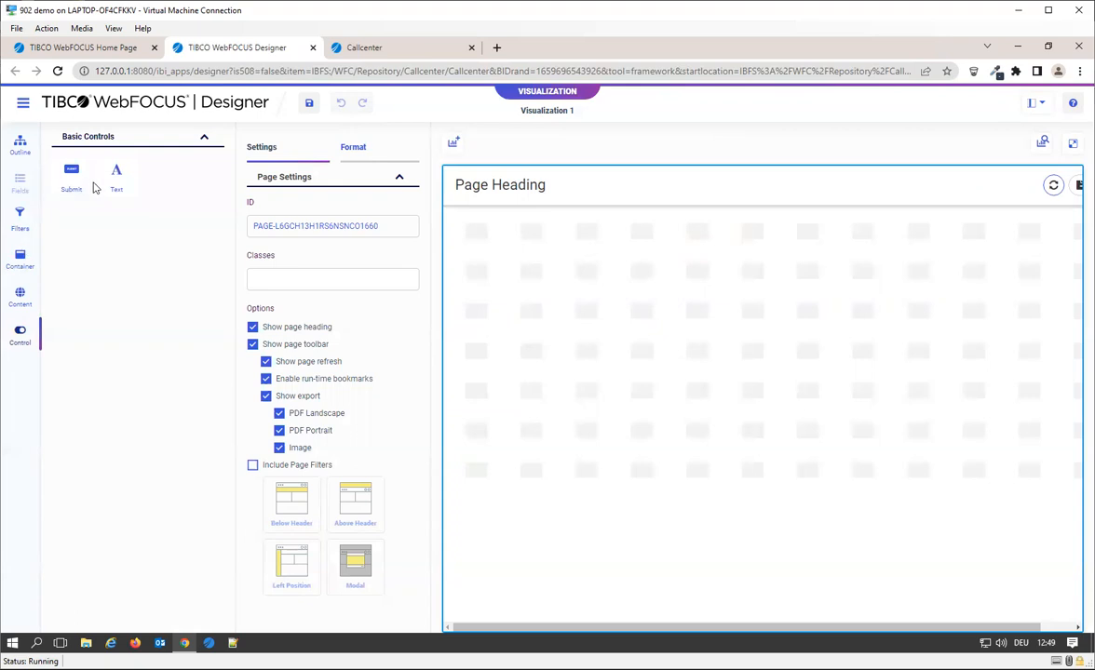
click(19, 296)
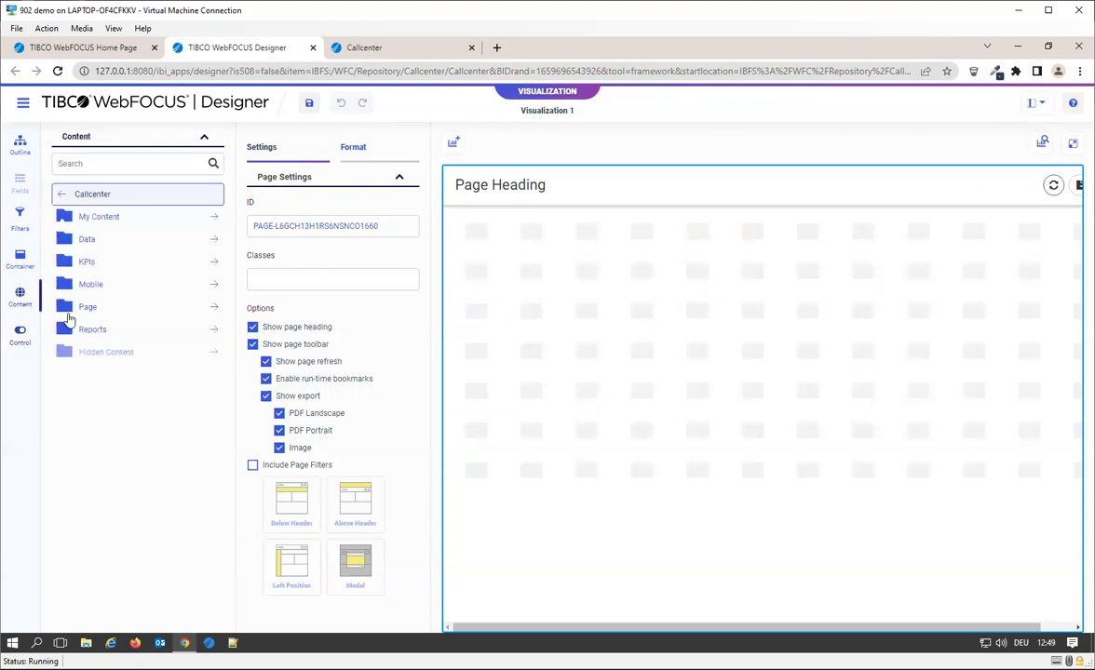
click(20, 261)
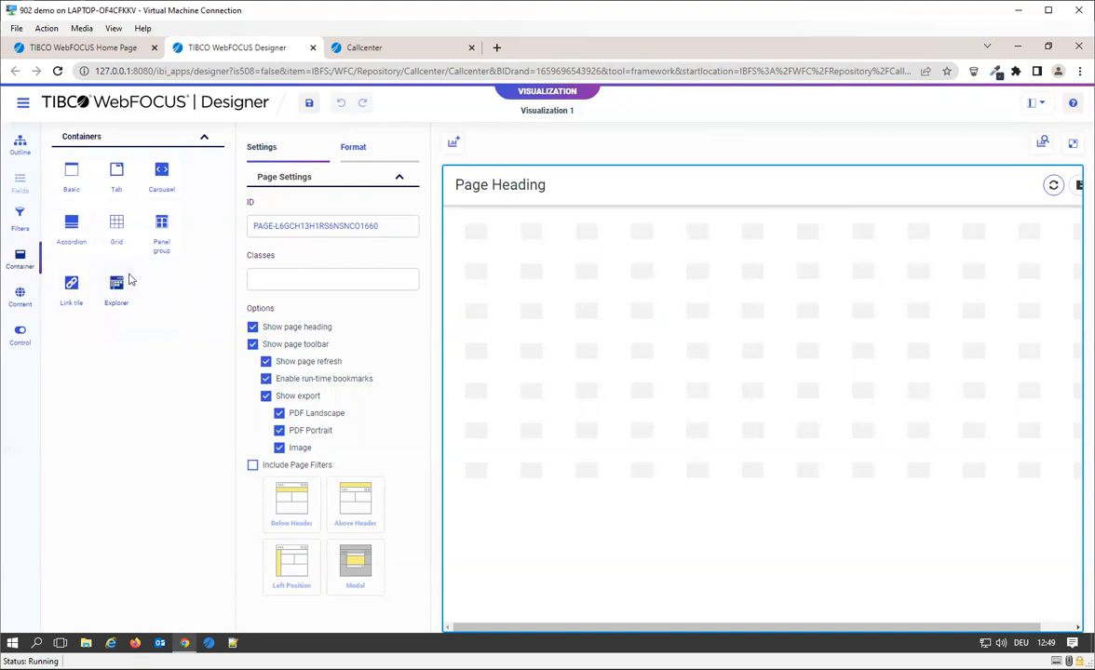
drag(117, 296, 484, 269)
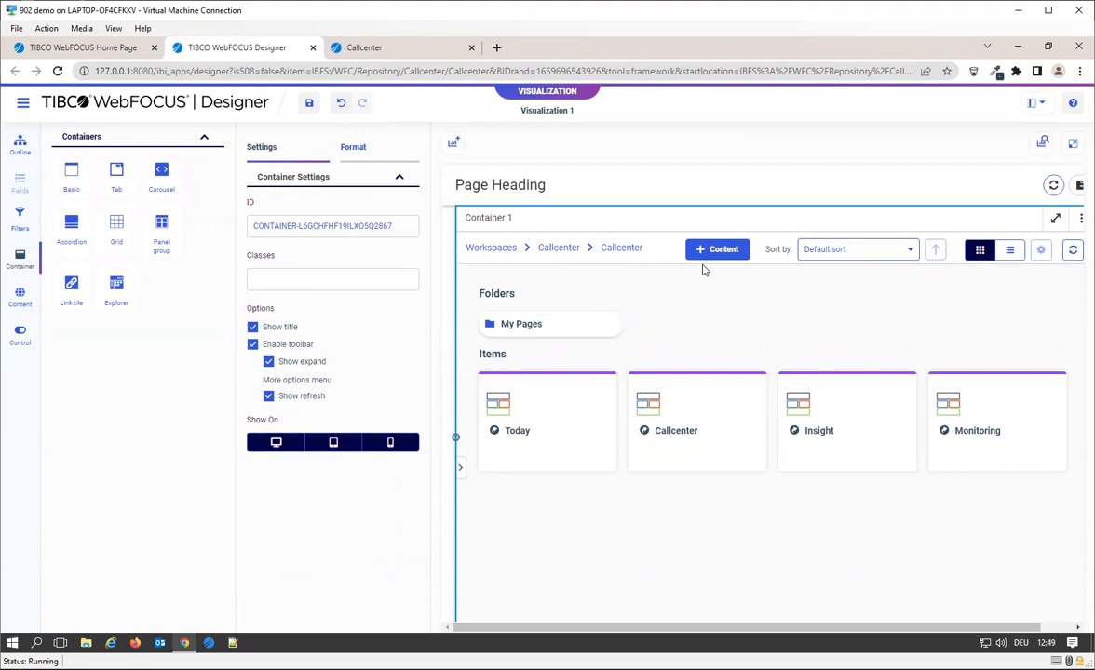
Inspect the Explorer container across its width, maximize it, and restore it to normal size.
click(589, 250)
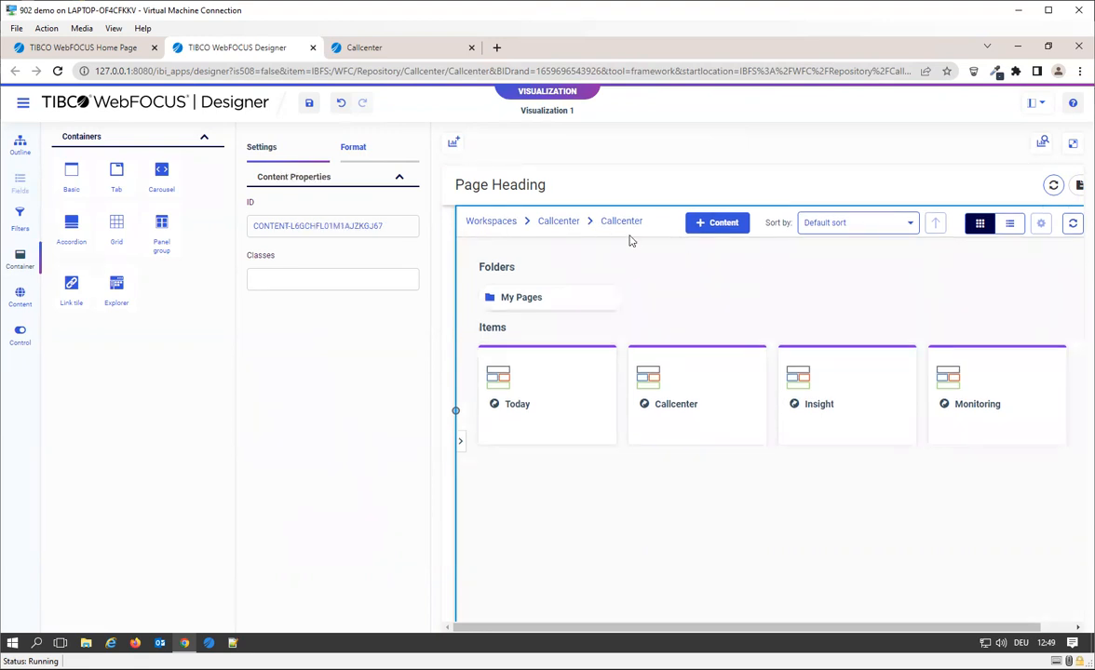
mouse_move(852, 626)
mouse_down()
mouse_move(989, 646)
mouse_move(845, 627)
mouse_up()
scroll(847, 513, up, 1)
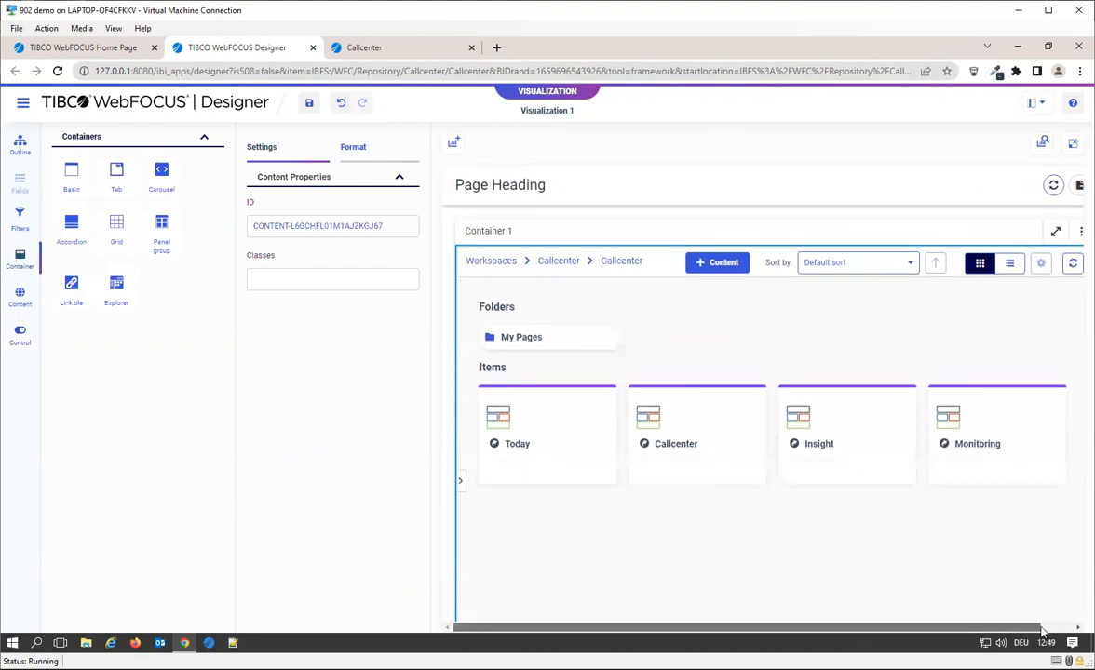
scroll(1005, 587, right, 1)
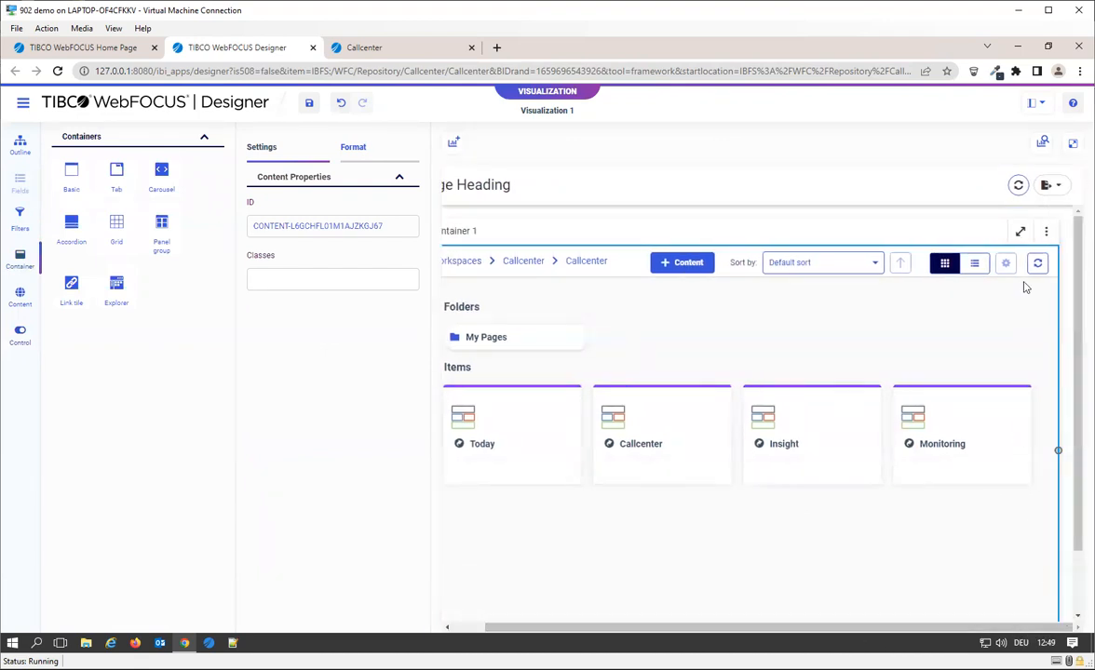
click(1020, 233)
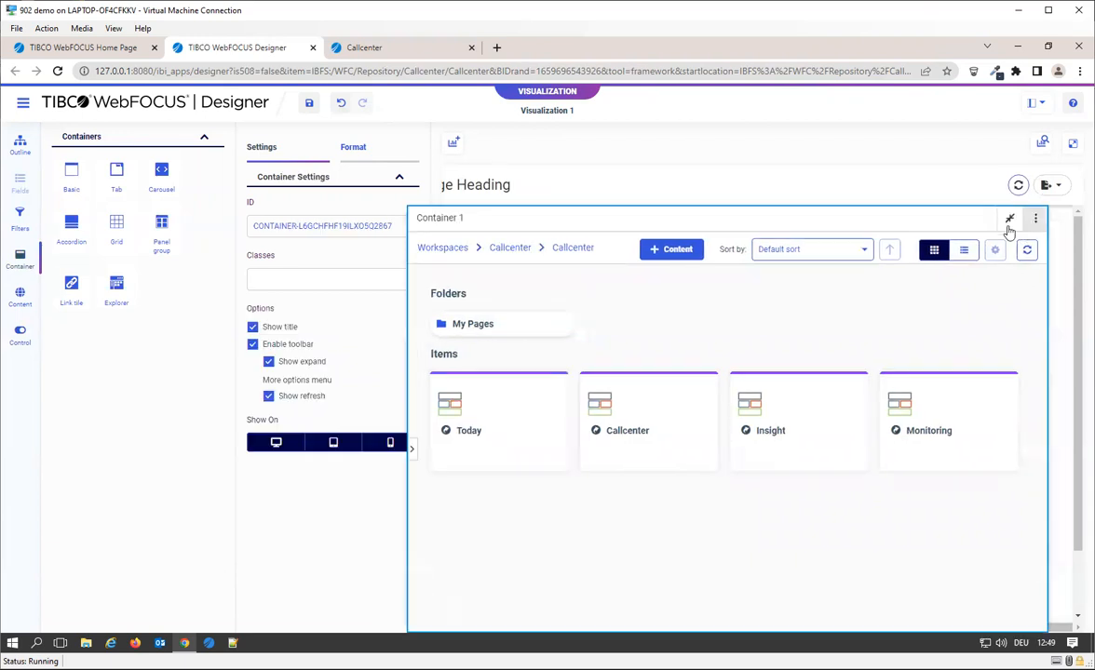
click(1009, 218)
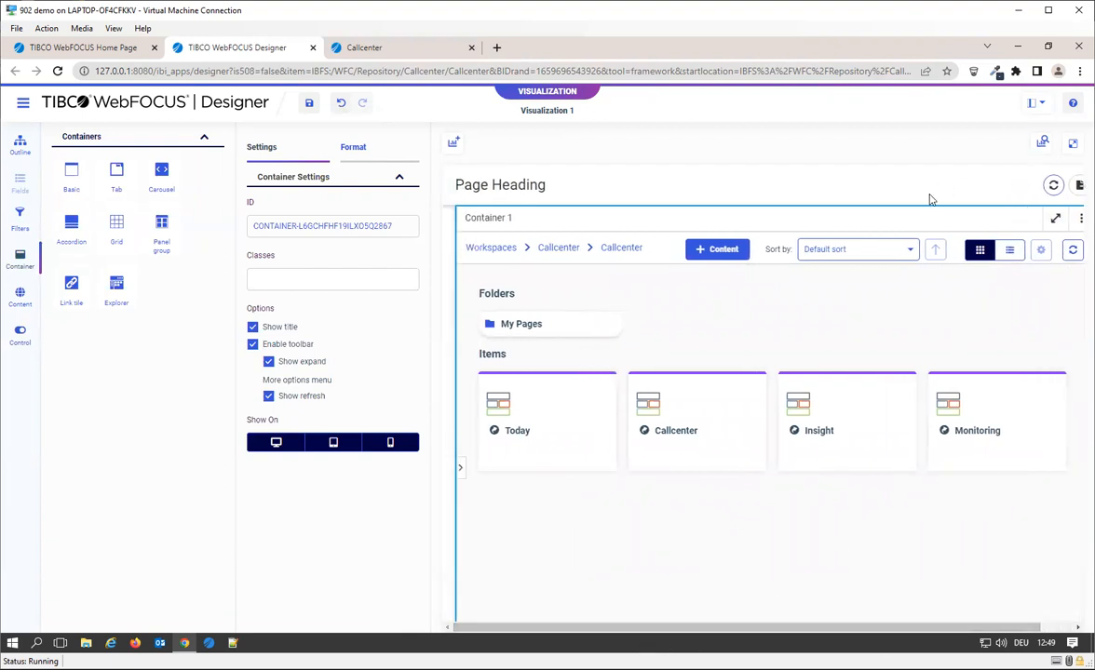
Turn off the page heading and the page toolbar in the page's settings.
click(685, 174)
click(307, 326)
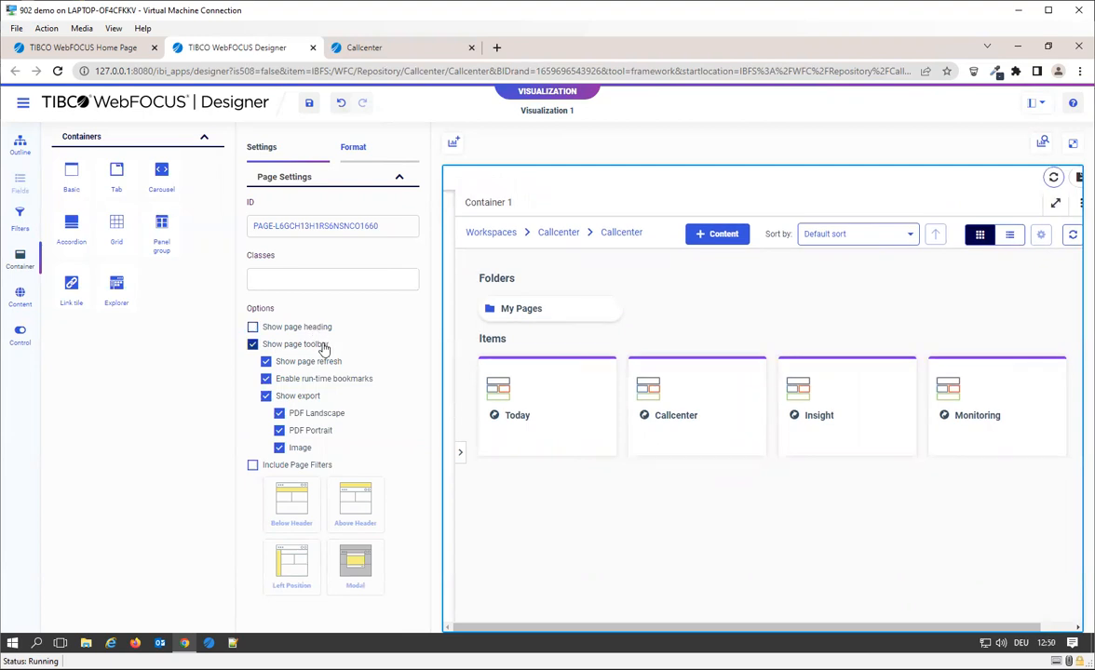
click(323, 346)
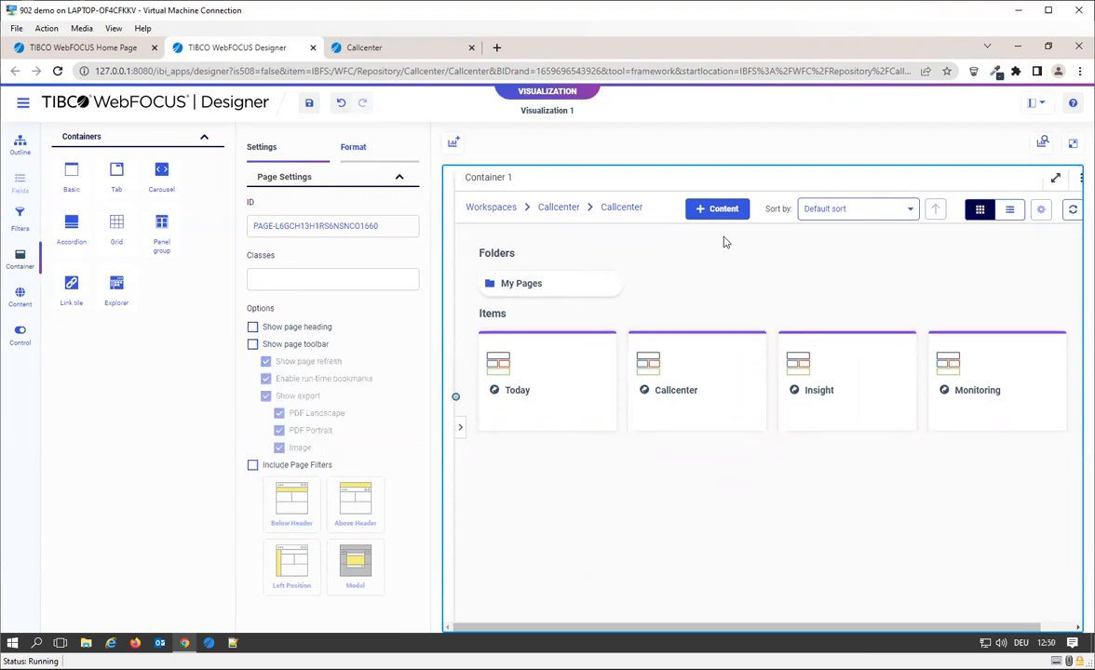
Turn off the title of the Explorer container and maximize the container.
click(756, 184)
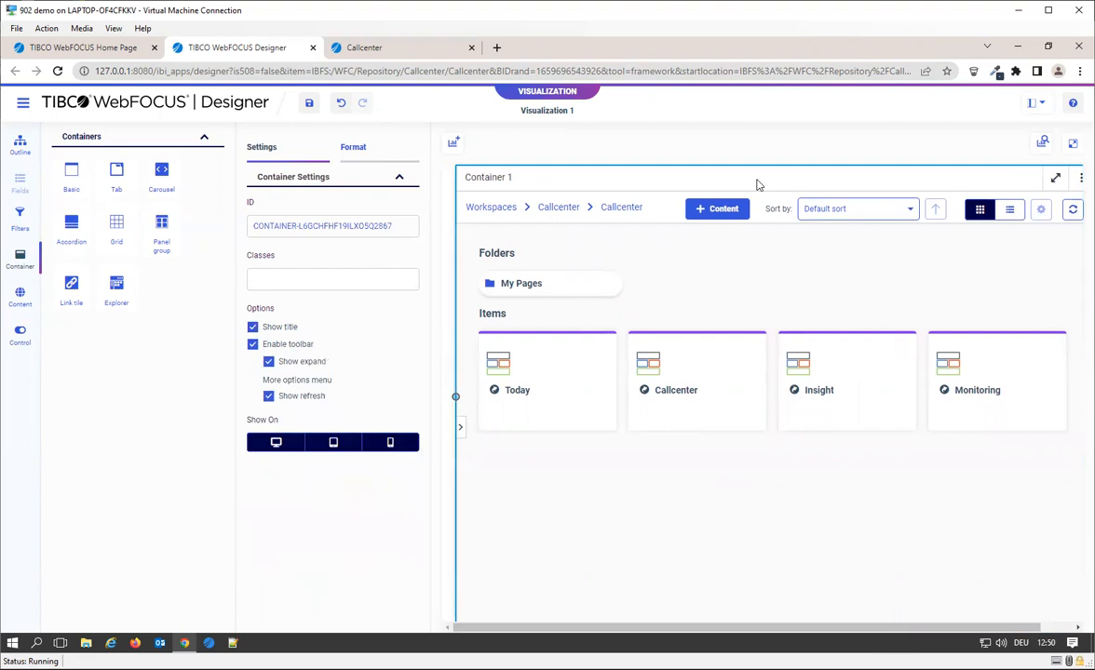
click(285, 328)
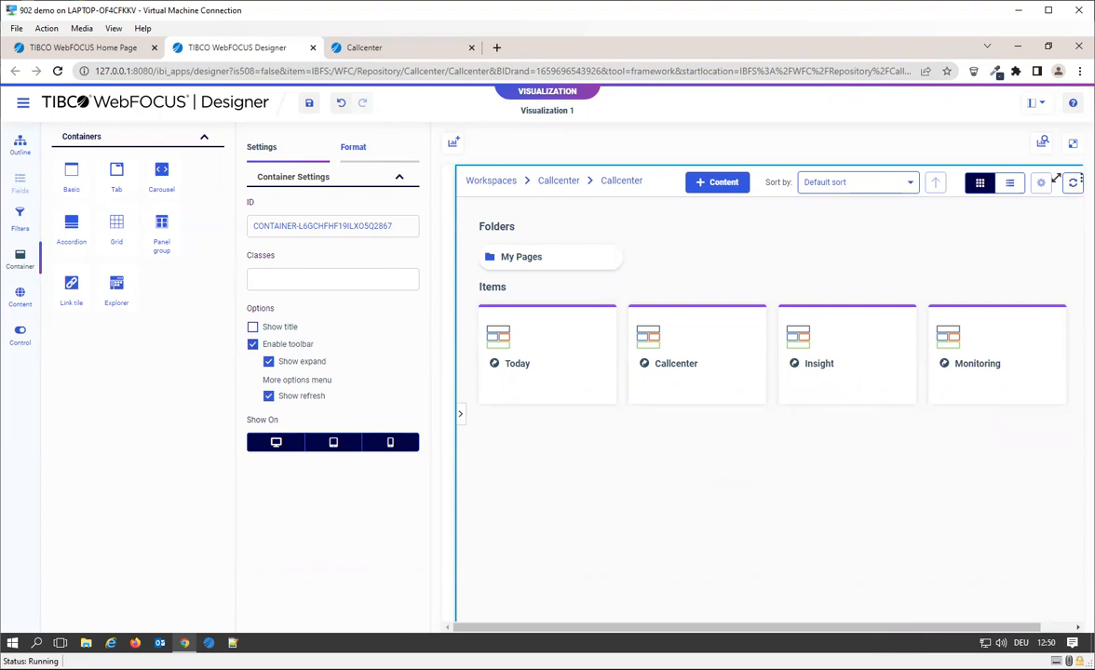
click(1057, 181)
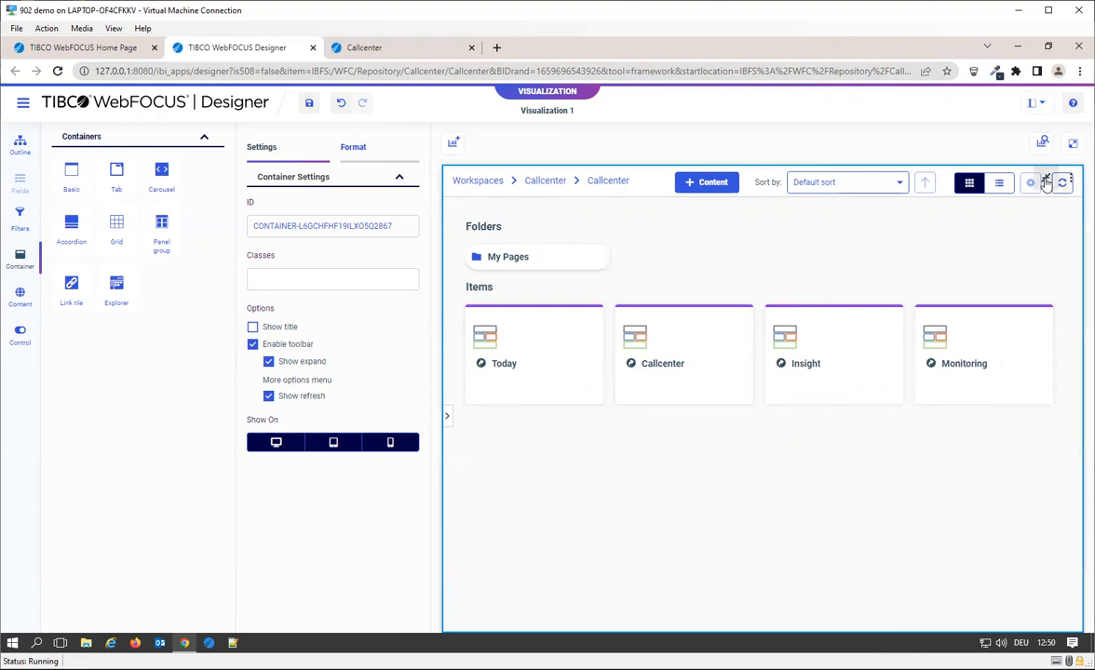
Turn off the Explorer container's toolbar and save the page with the title Reports in the Callcenter portal folder.
click(286, 348)
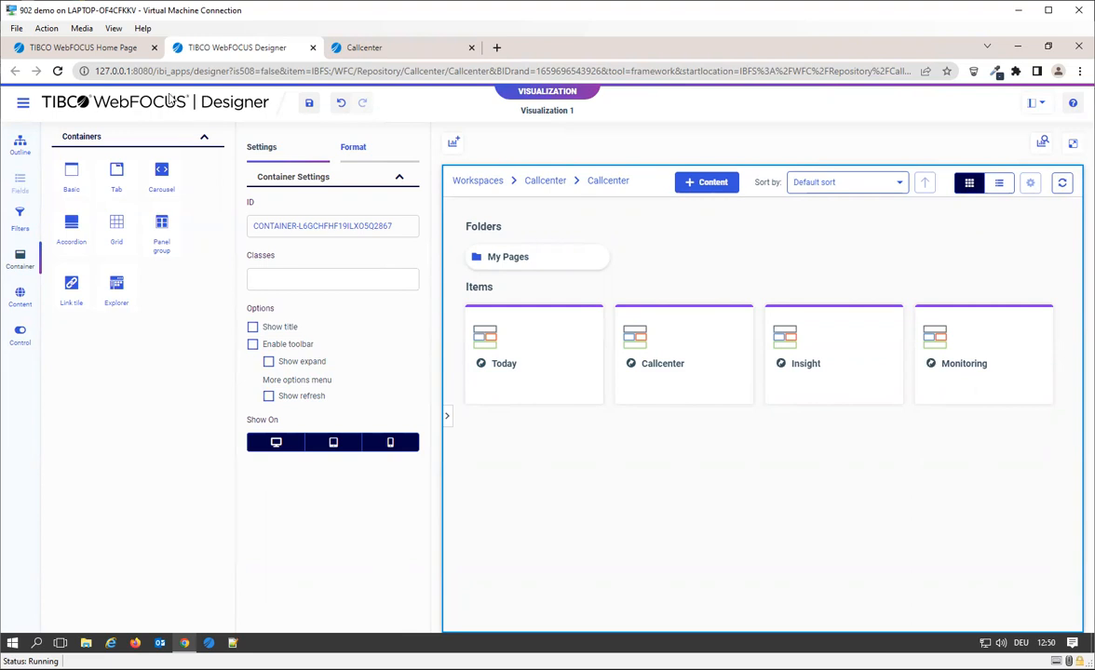
click(24, 103)
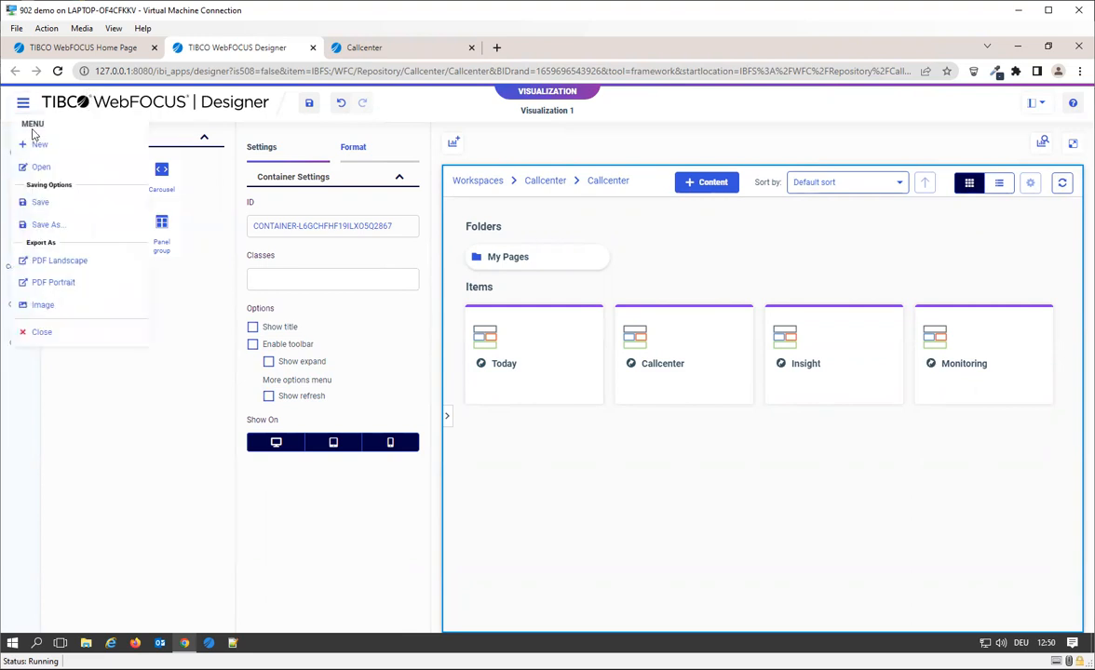
click(53, 226)
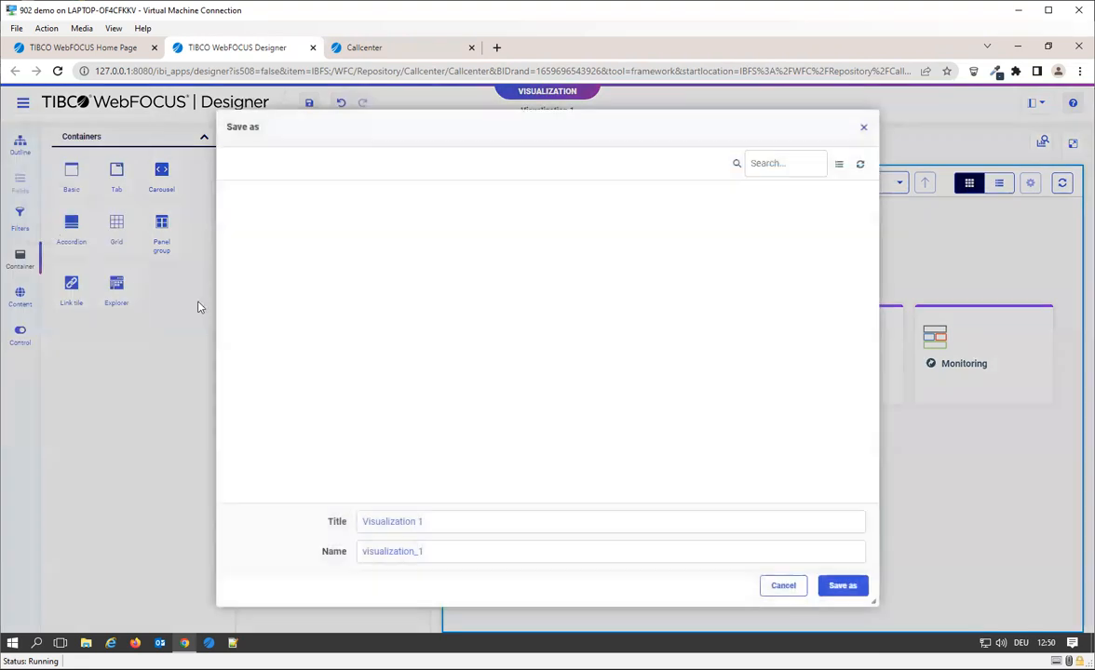
drag(452, 521, 330, 528)
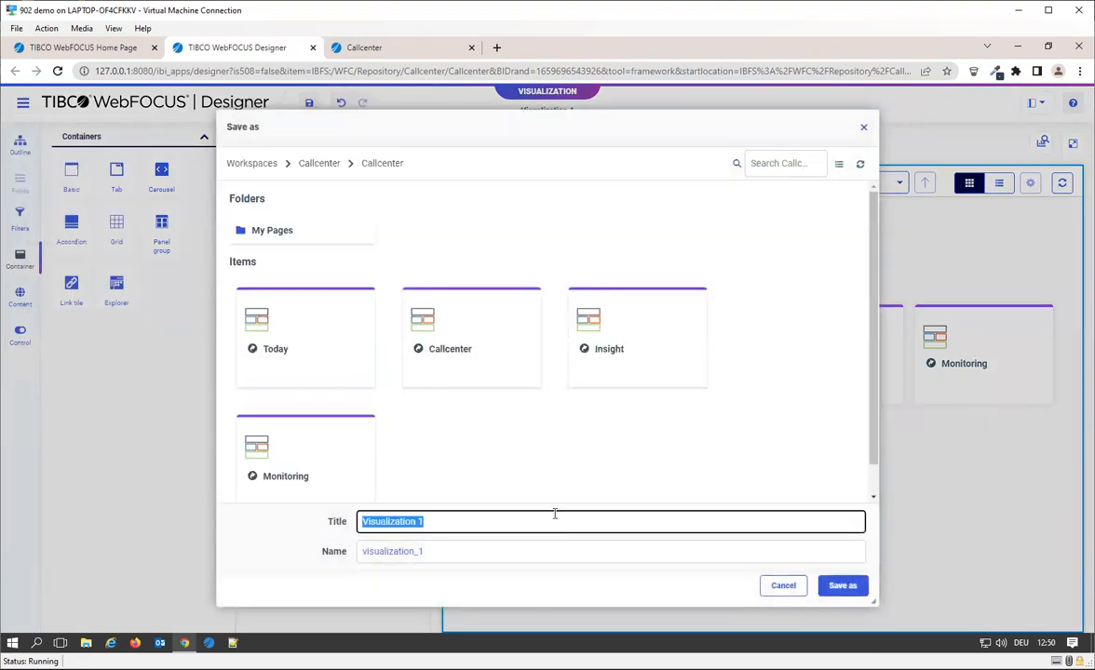
text(Reports)
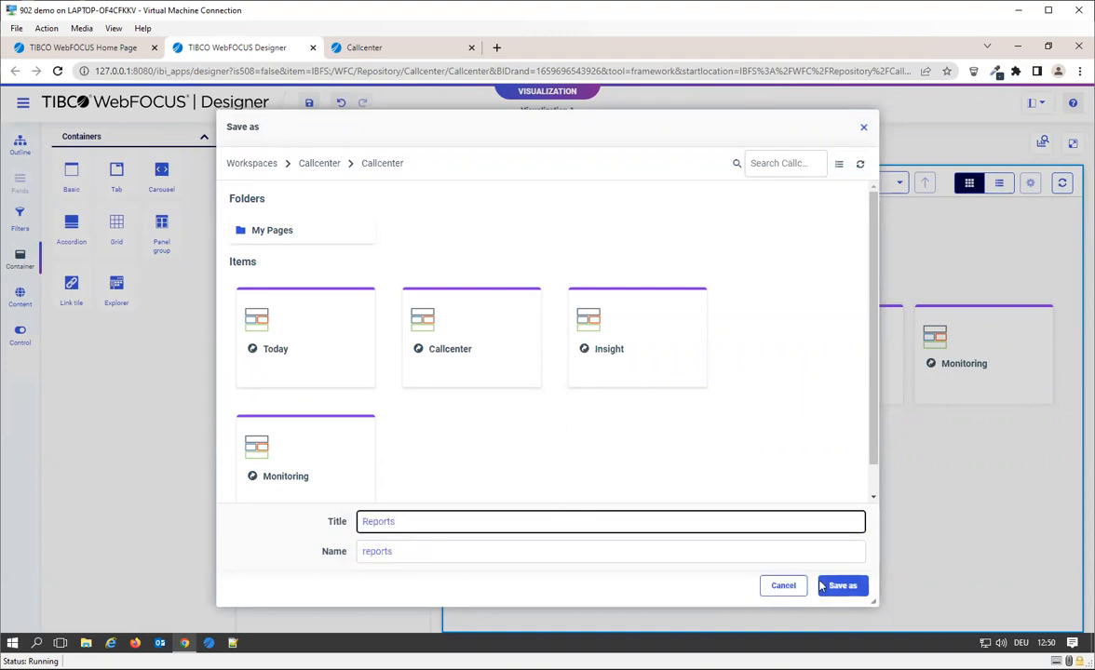
click(820, 586)
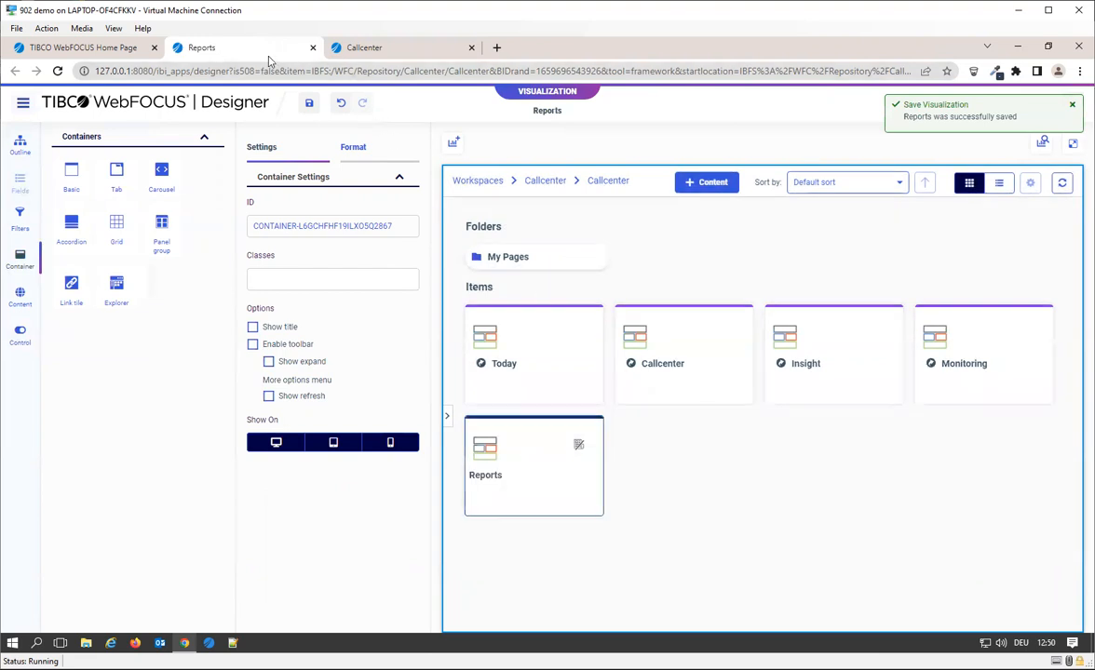
Close the page designer, refresh the Callcenter portal folder and publish the Reports page.
click(313, 47)
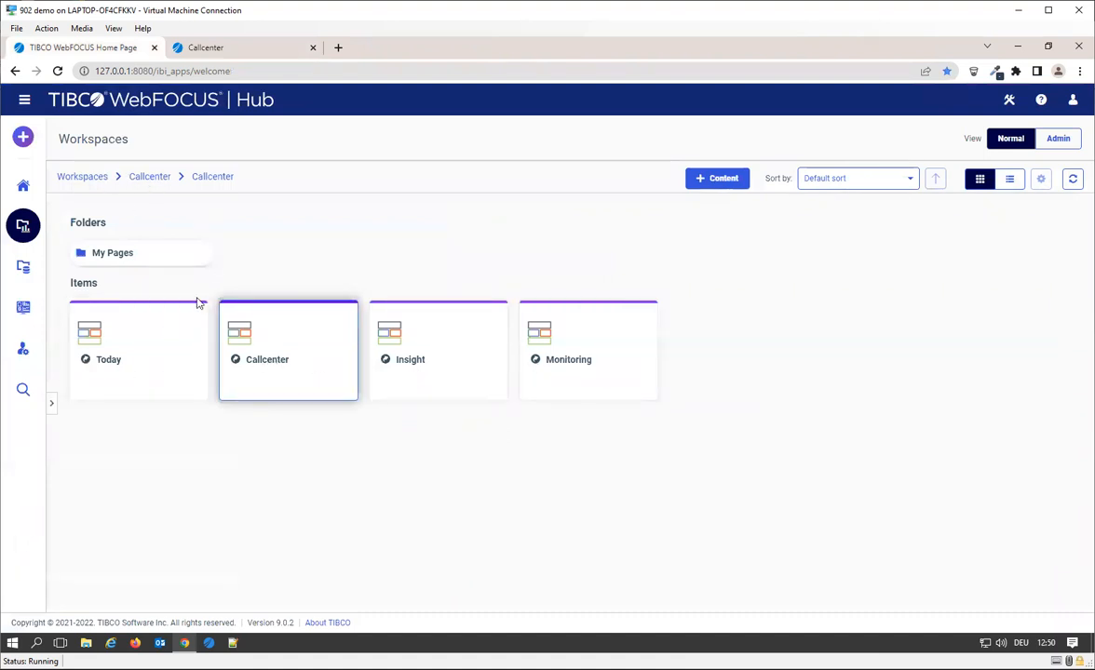
click(208, 178)
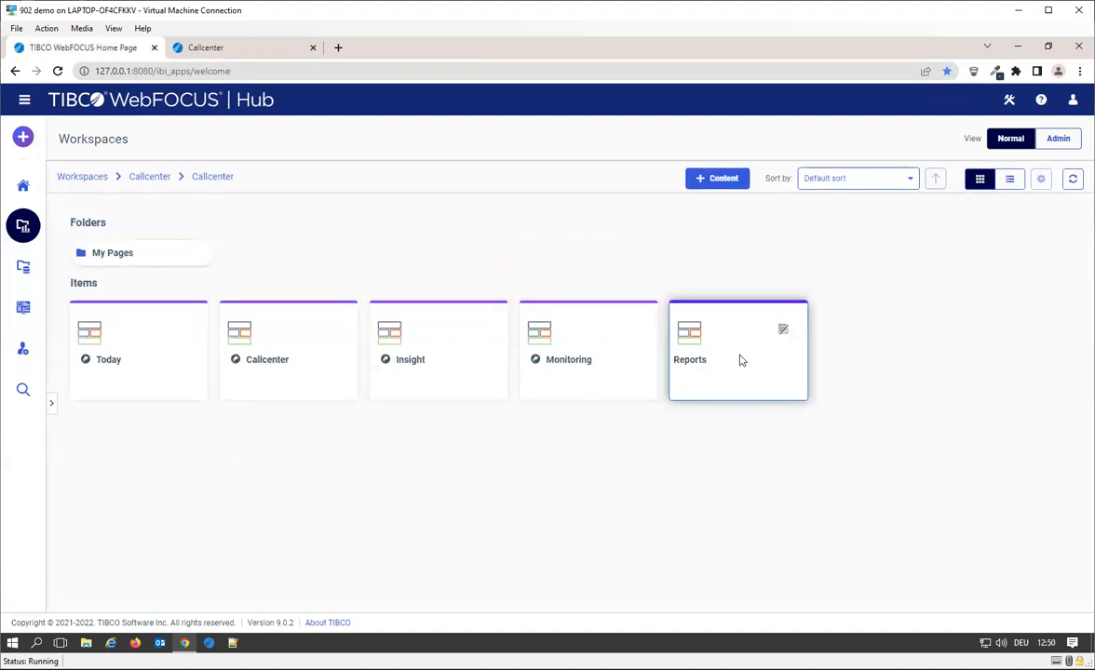
right_click(729, 366)
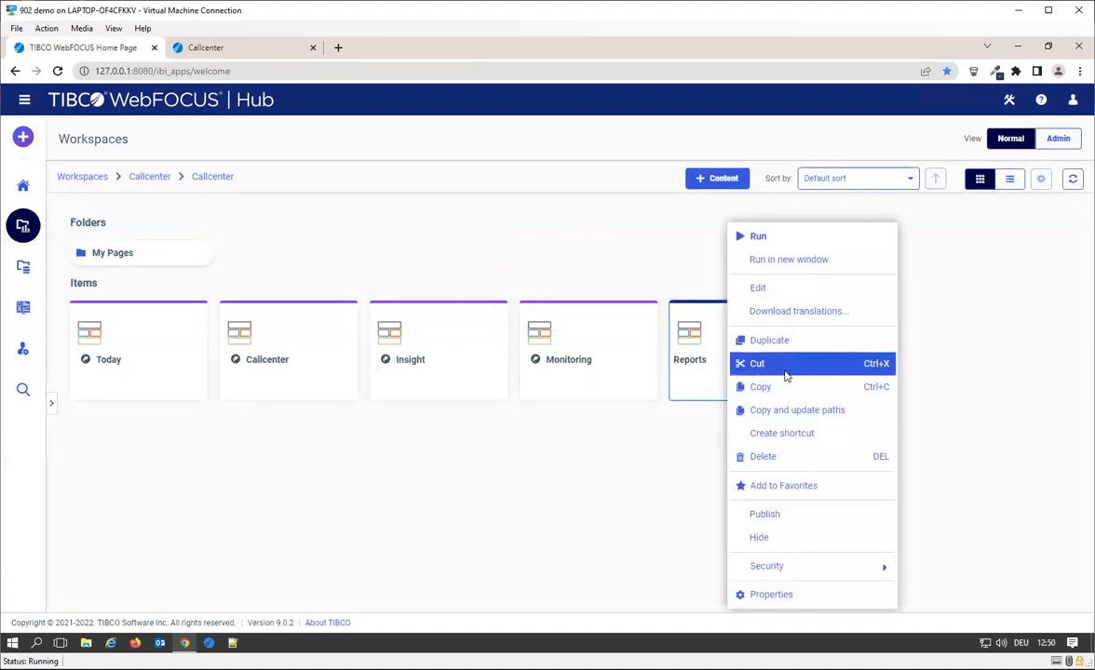
click(776, 520)
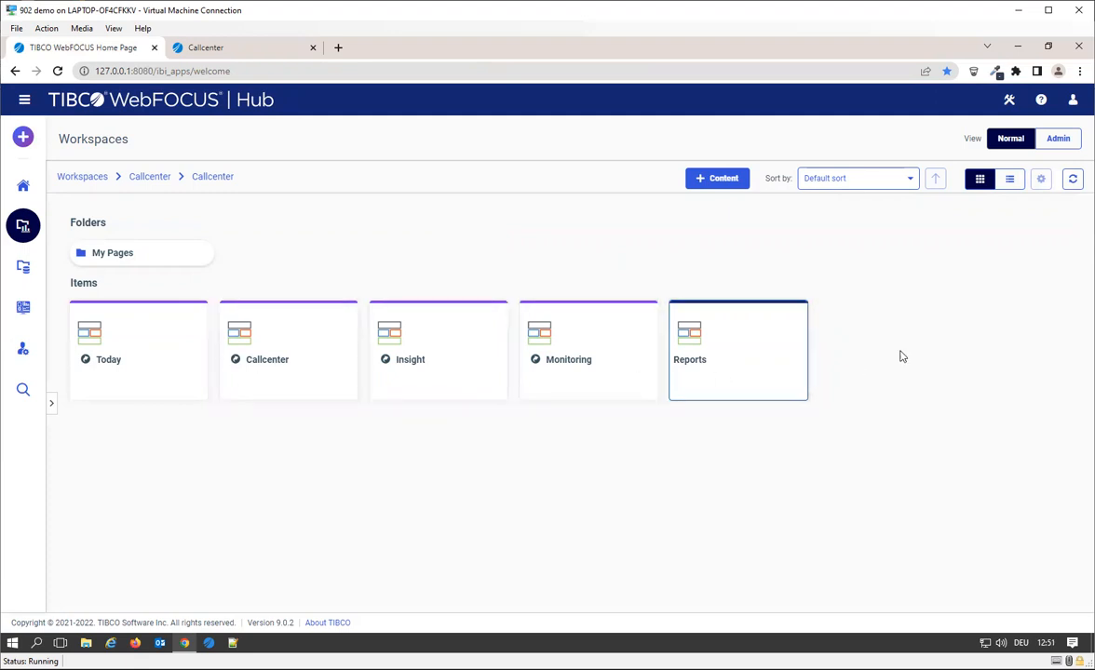
Open the advanced properties of the Reports page.
right_click(733, 388)
click(769, 595)
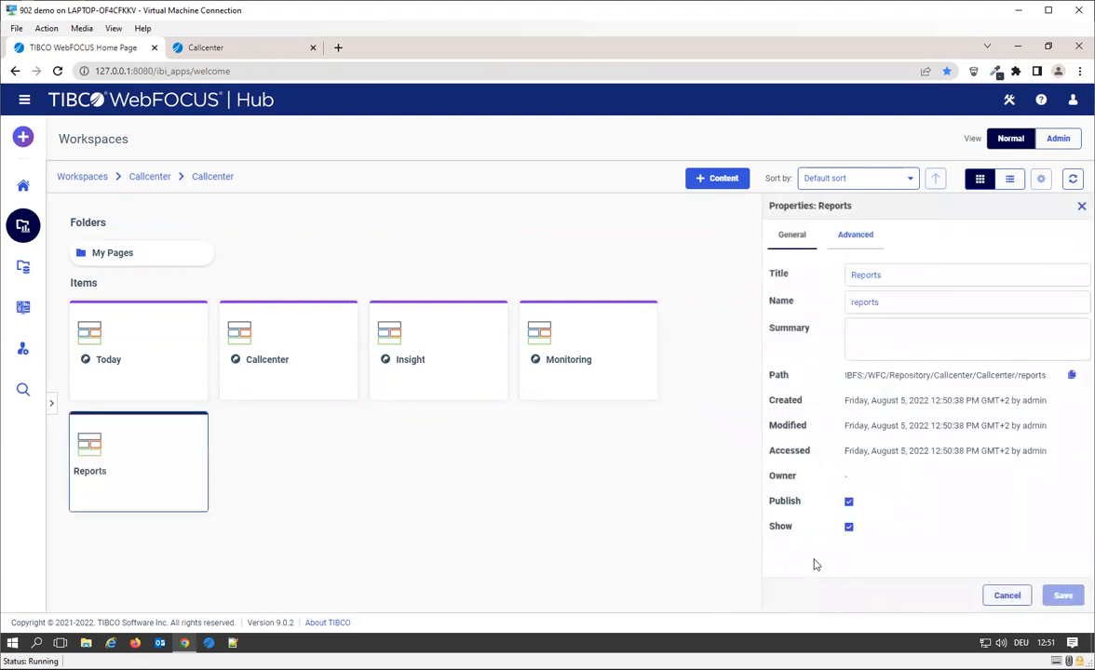
click(857, 239)
scroll(903, 454, down, 1)
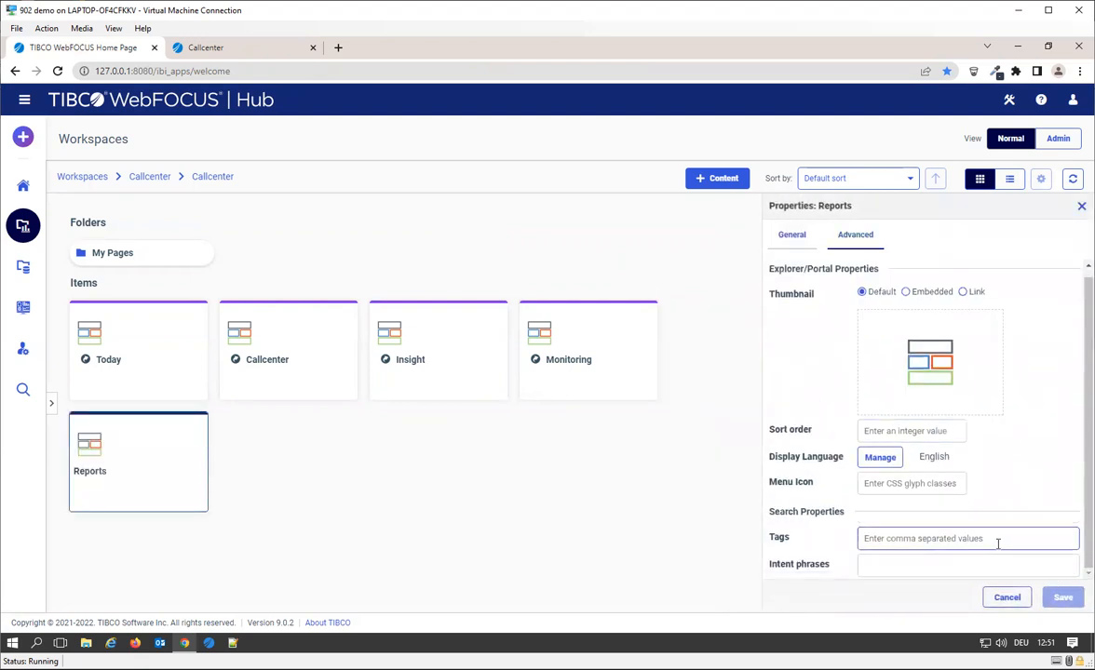
click(1088, 535)
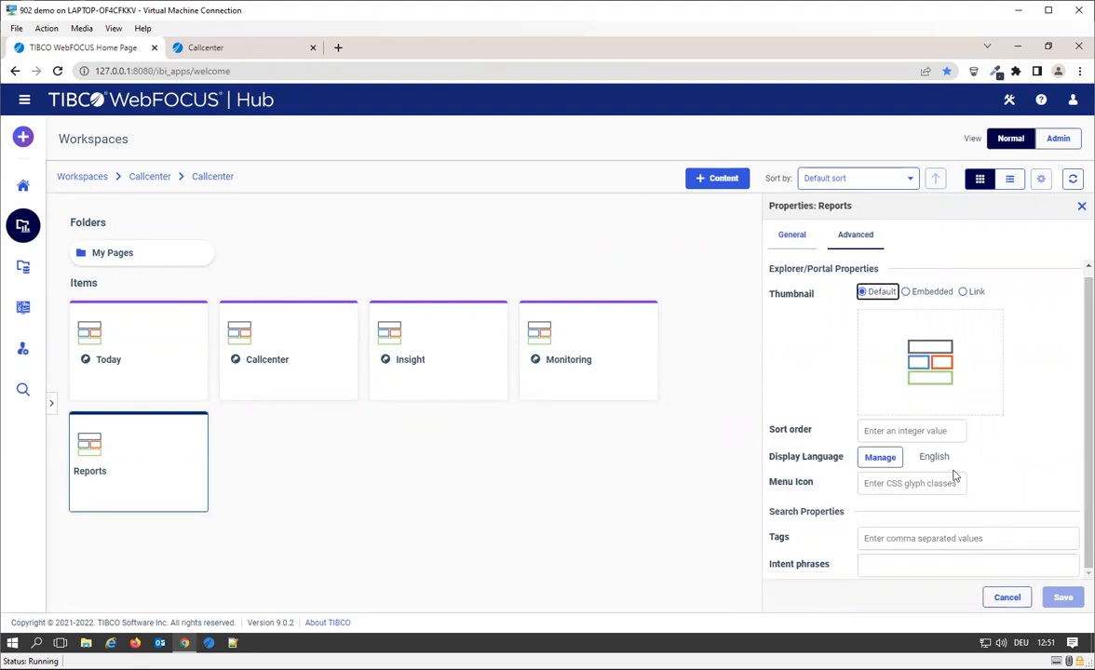
scroll(953, 475, up, 1)
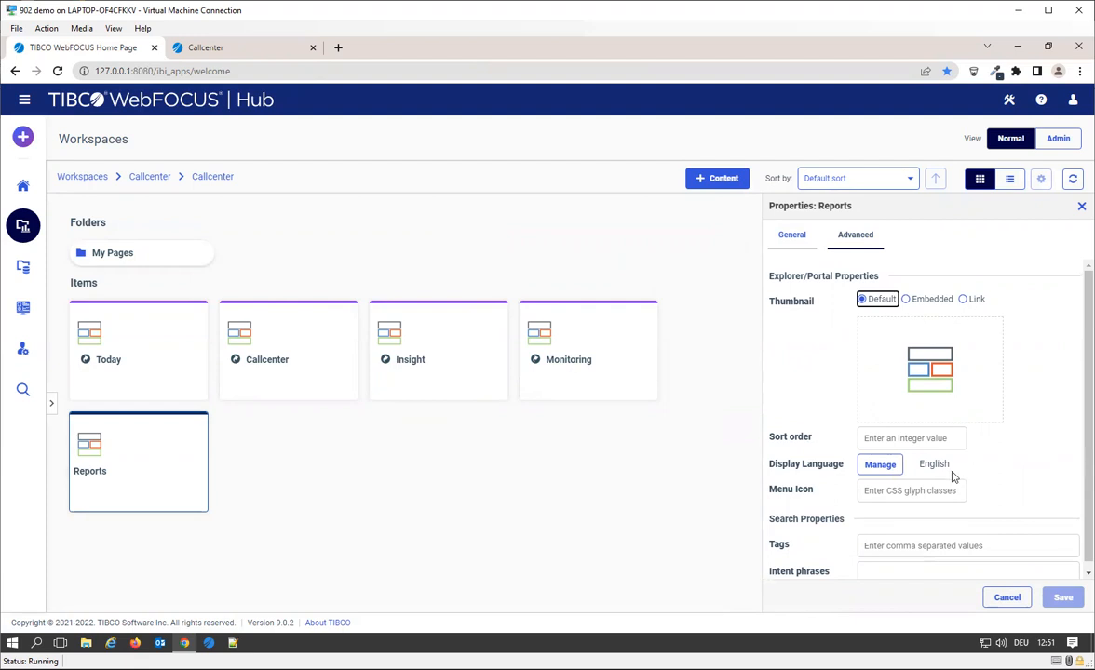
Set the Reports page's sort order to 100 and save the properties.
click(899, 438)
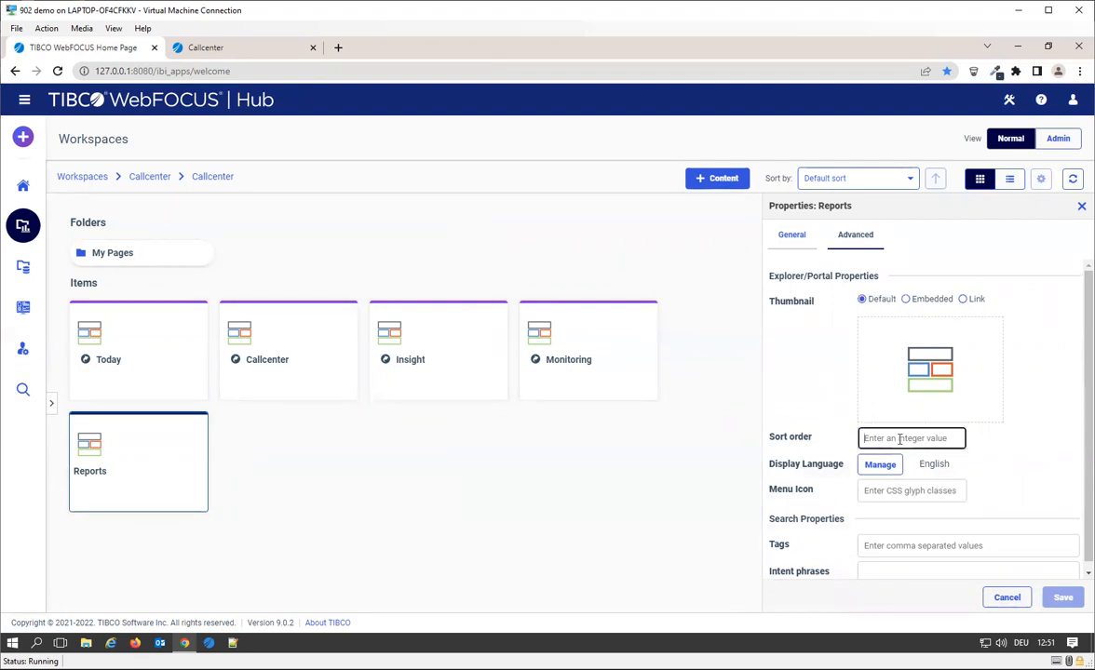
text(100)
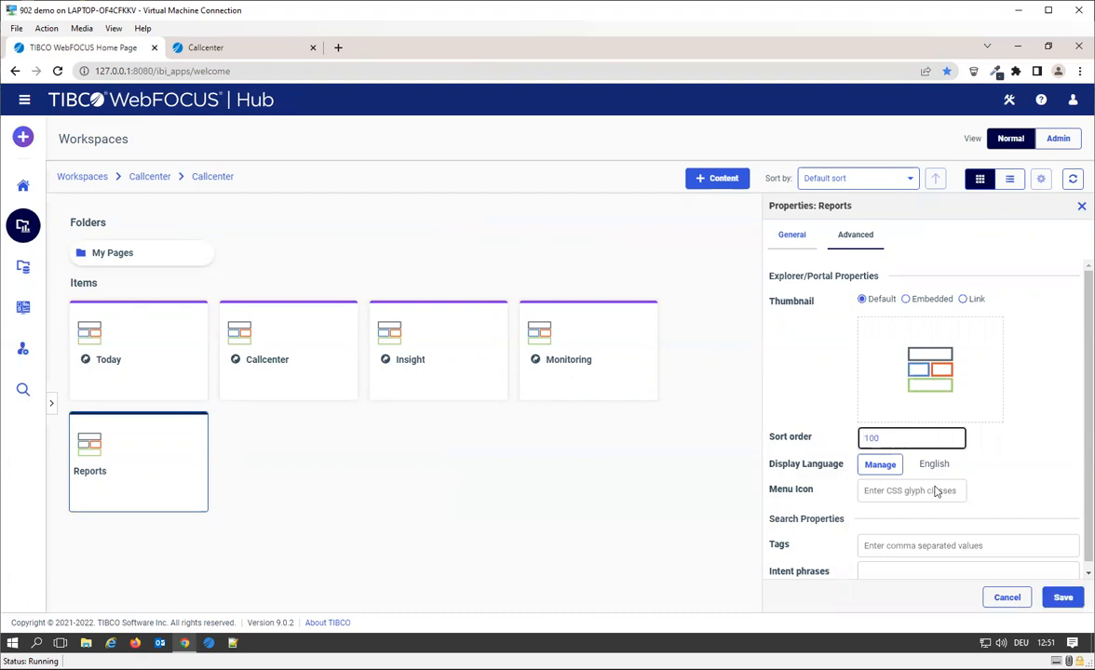
click(1063, 597)
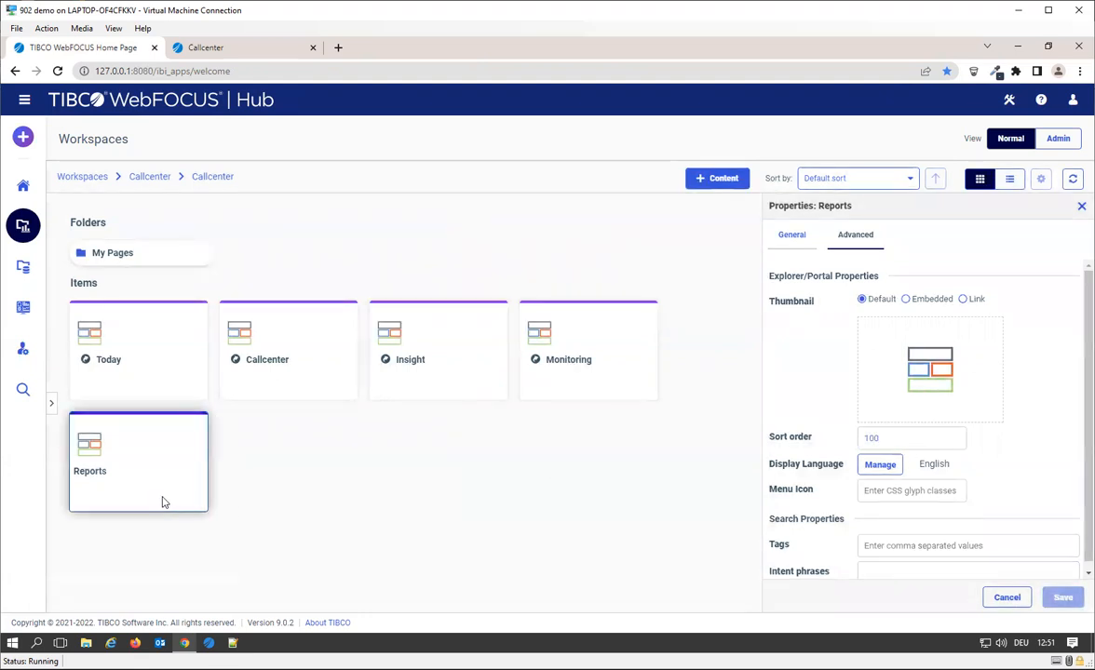
Check the sort orders of the Today and Callcenter pages, and save the Reports page's sort order as -50.
click(146, 388)
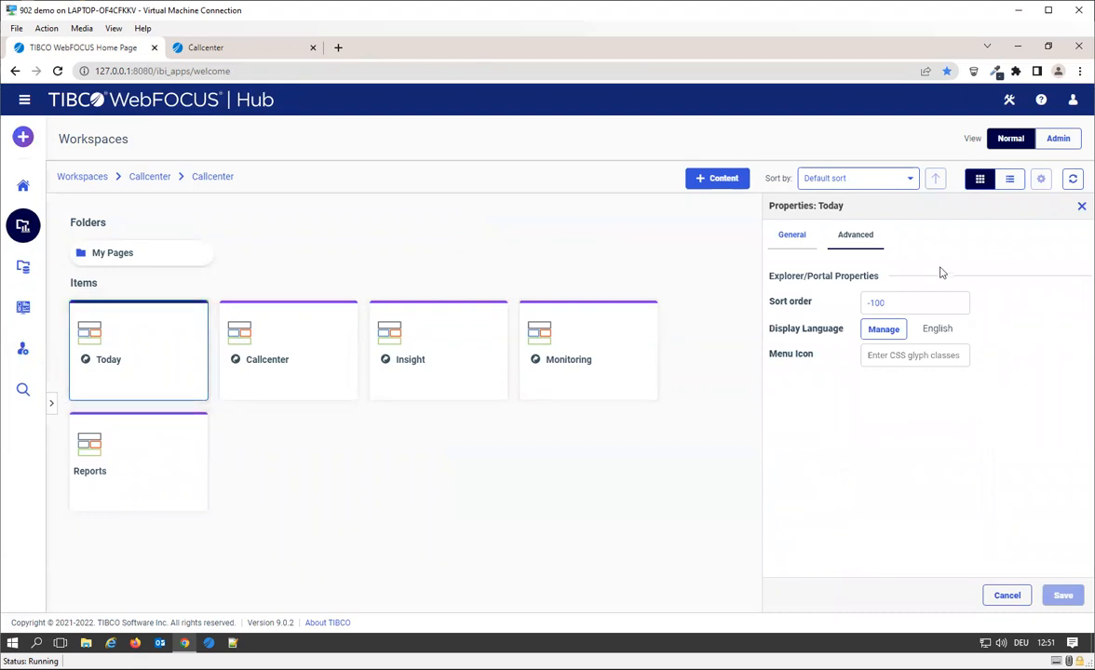
click(332, 381)
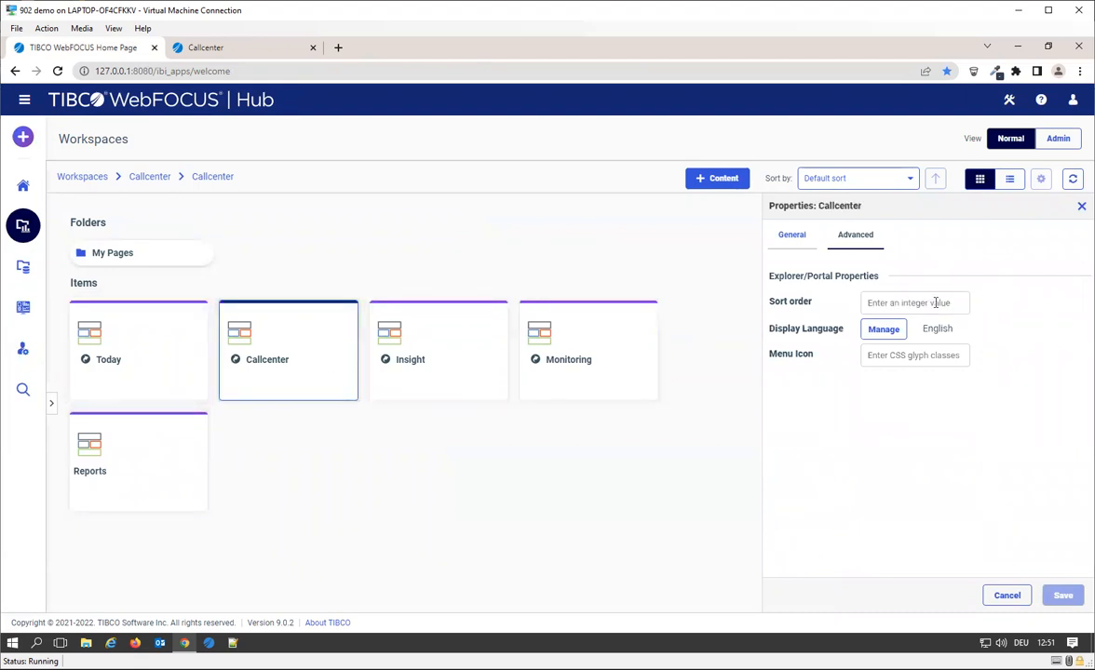
click(135, 484)
click(878, 304)
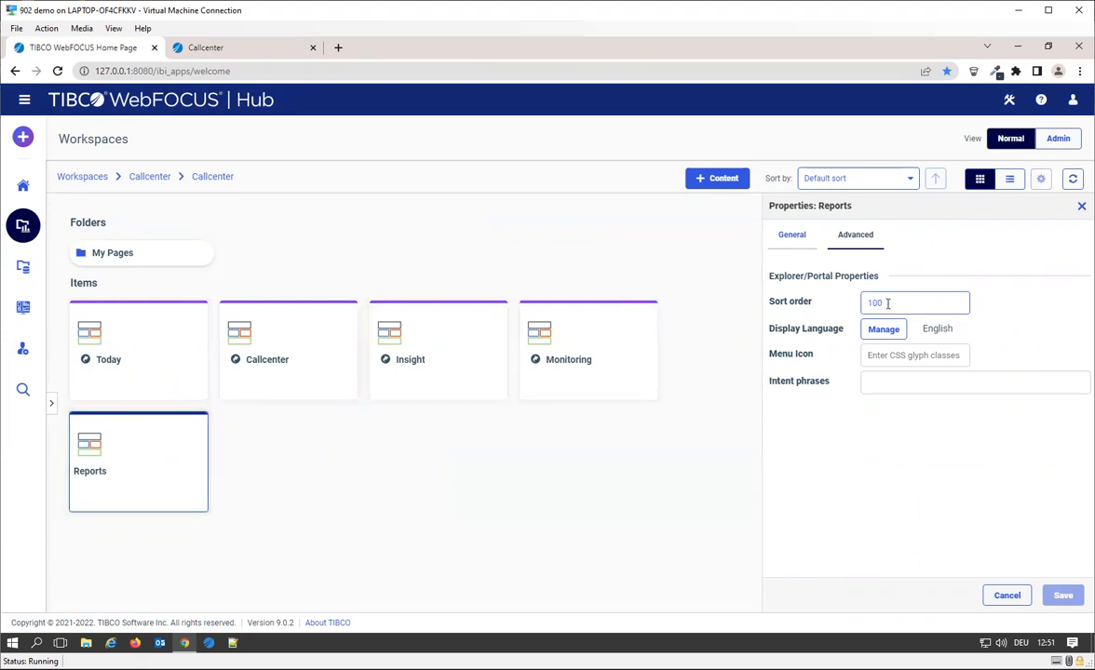
drag(887, 303, 832, 311)
key(BackSpace)
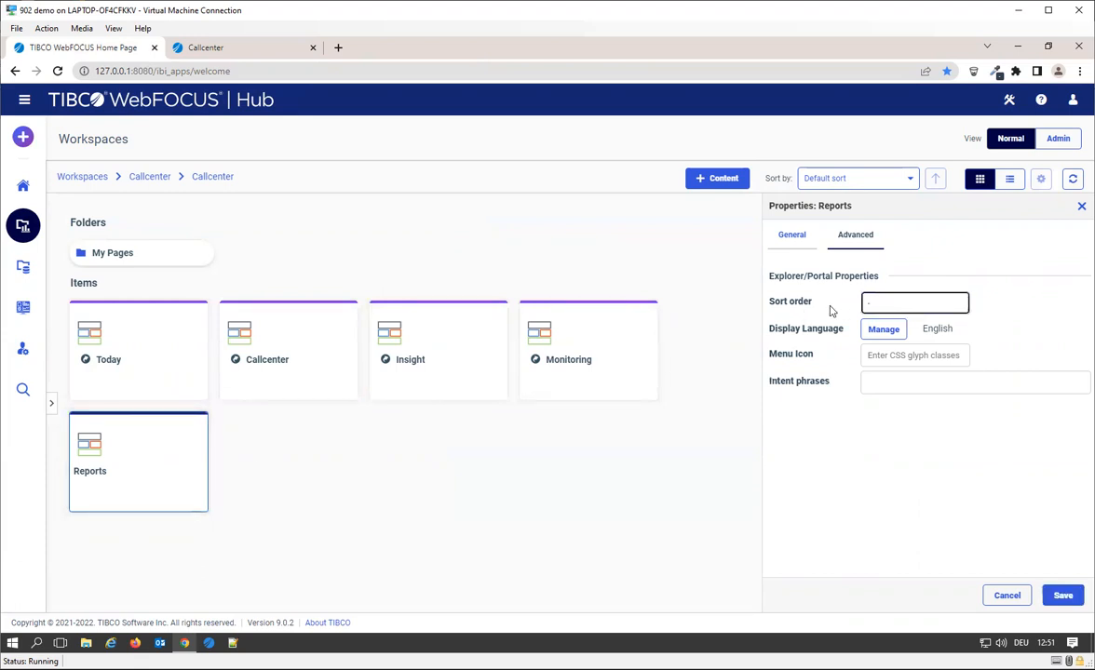
click(1062, 594)
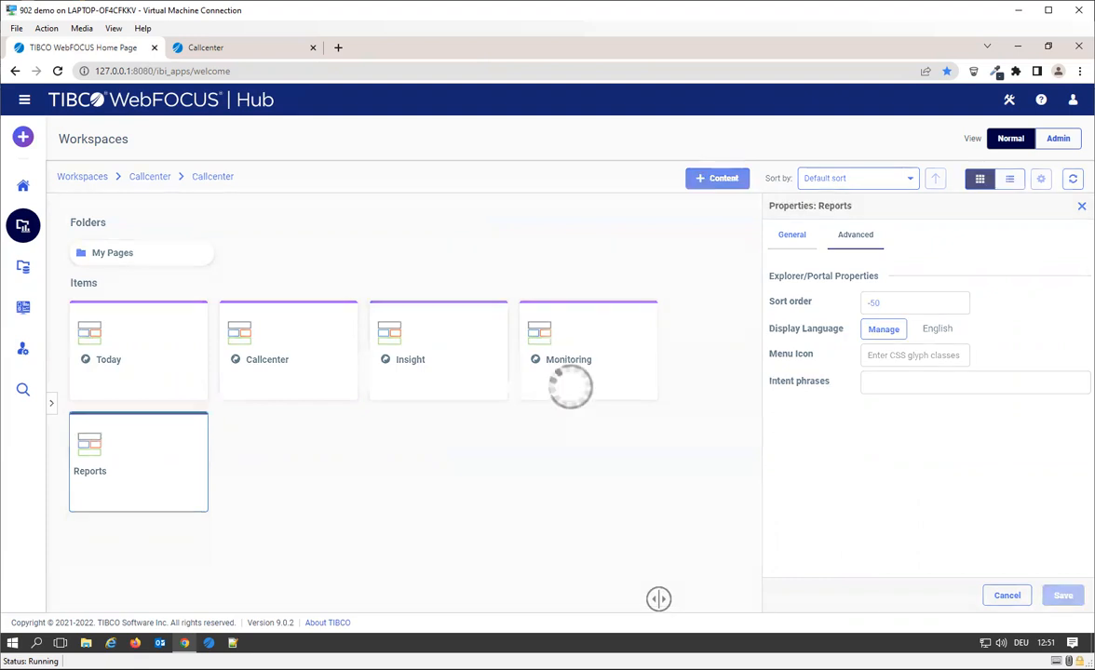
click(1006, 595)
Open the Reports folder of the Callcenter workspace in the Hub.
click(144, 181)
click(116, 292)
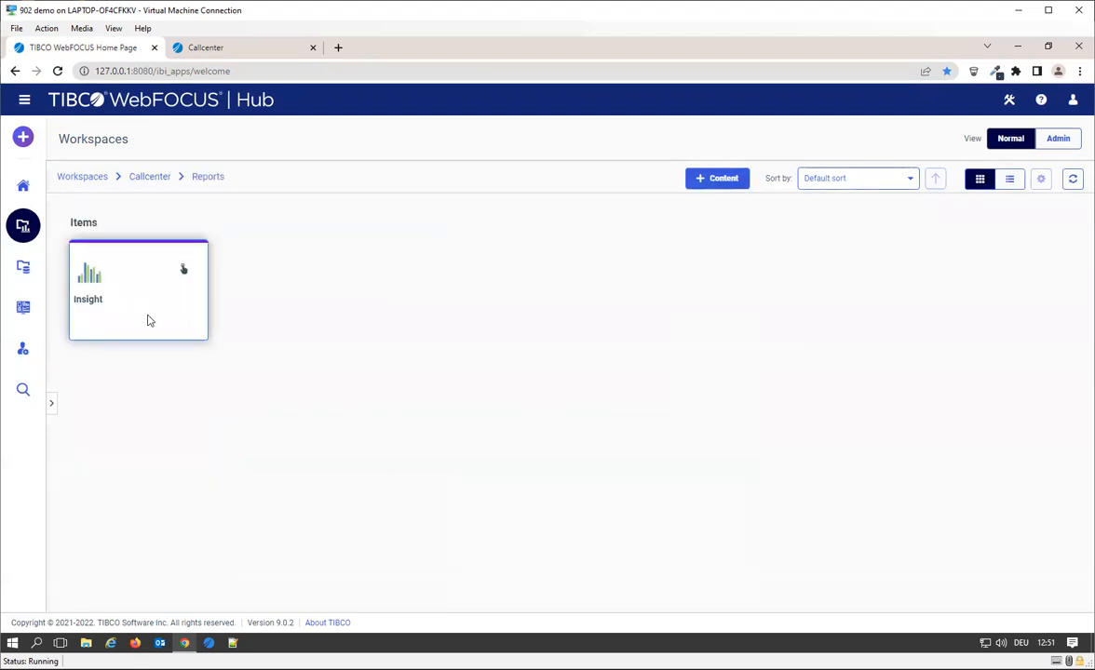
Reload the Callcenter portal and open its Reports page.
click(206, 45)
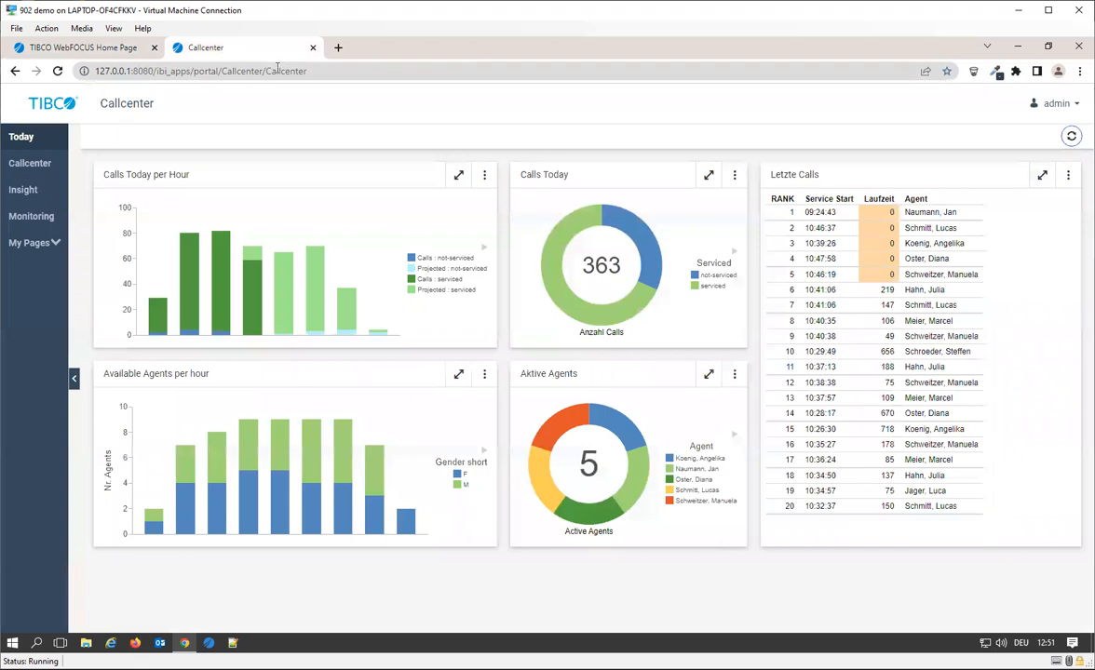
click(329, 71)
key(Return)
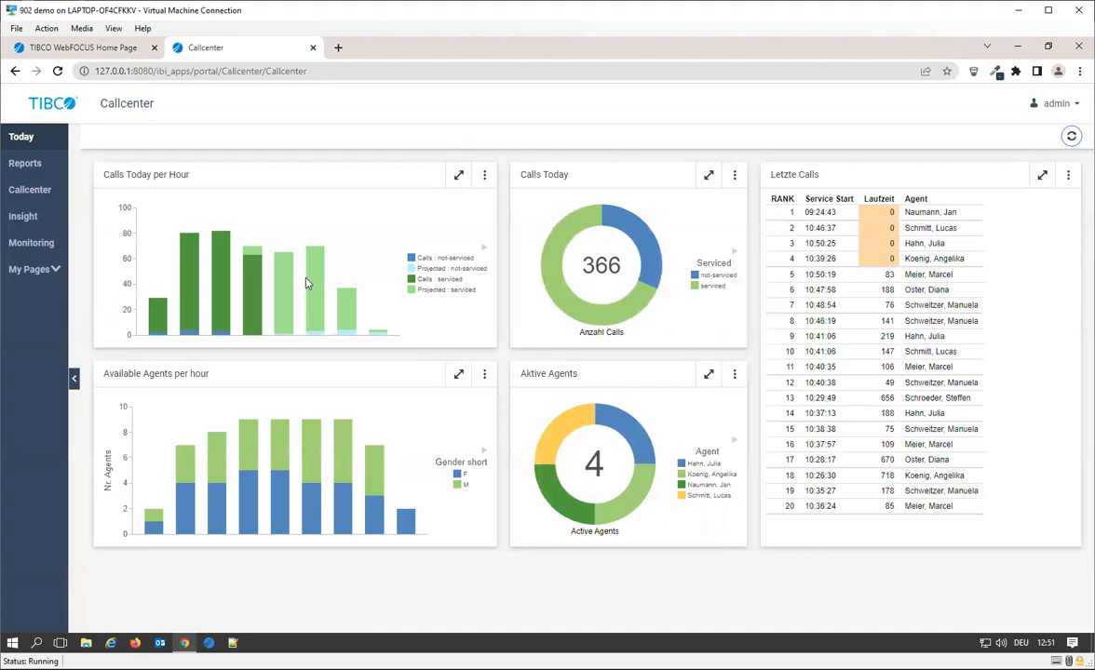
click(25, 164)
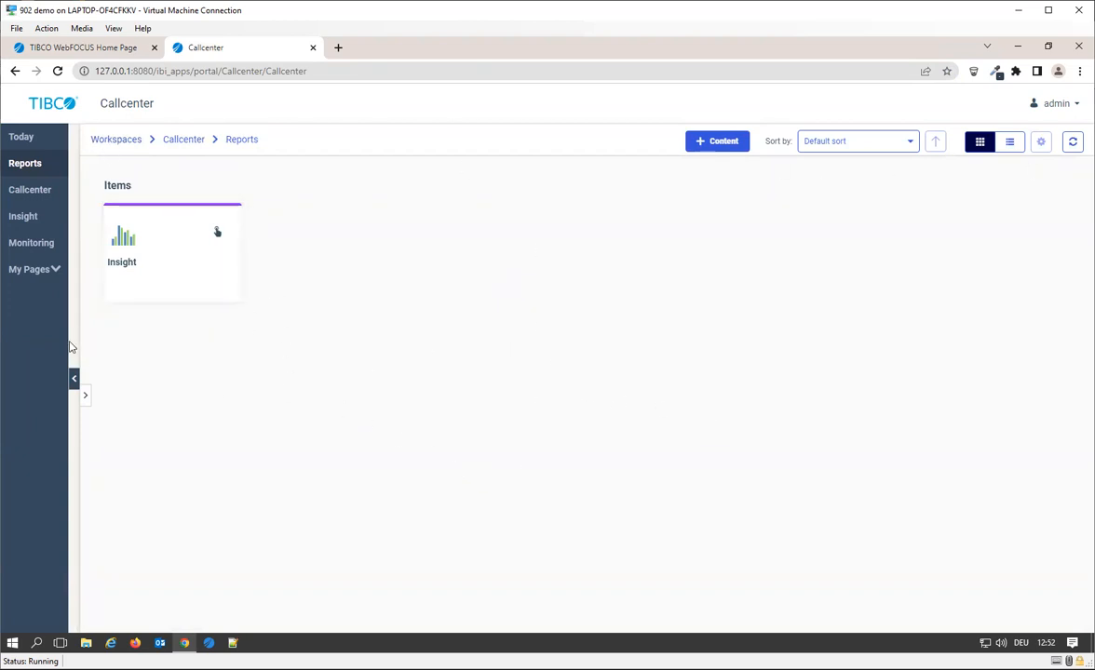
Browse the Callcenter workspace's Data folder in the Explorer and examine the types of content that can be created there.
click(190, 149)
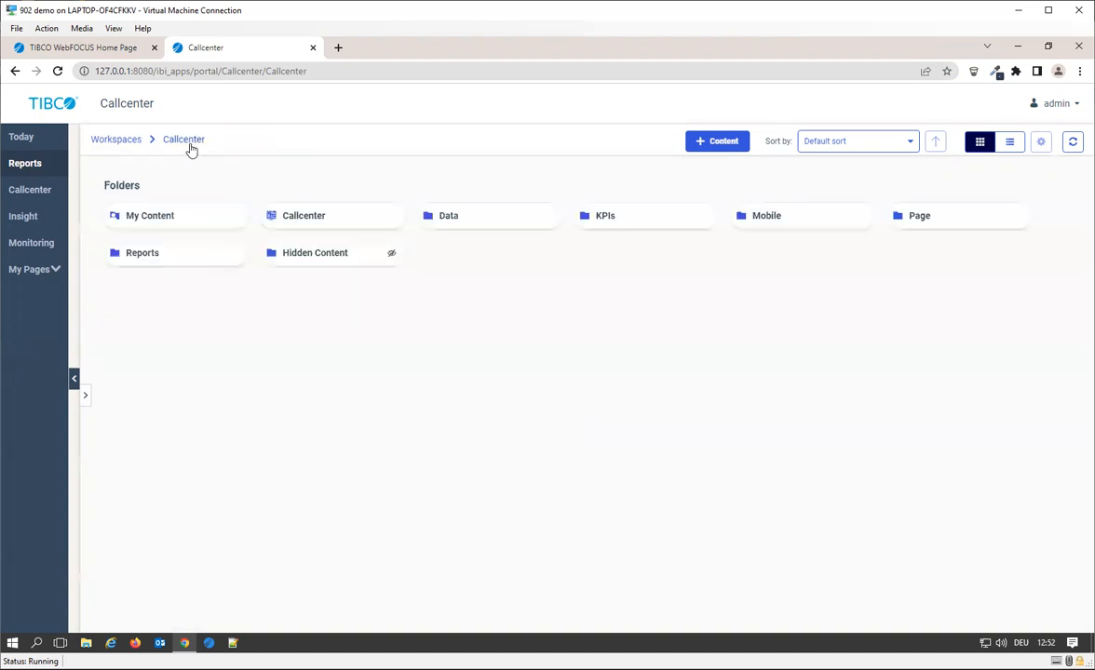
click(508, 218)
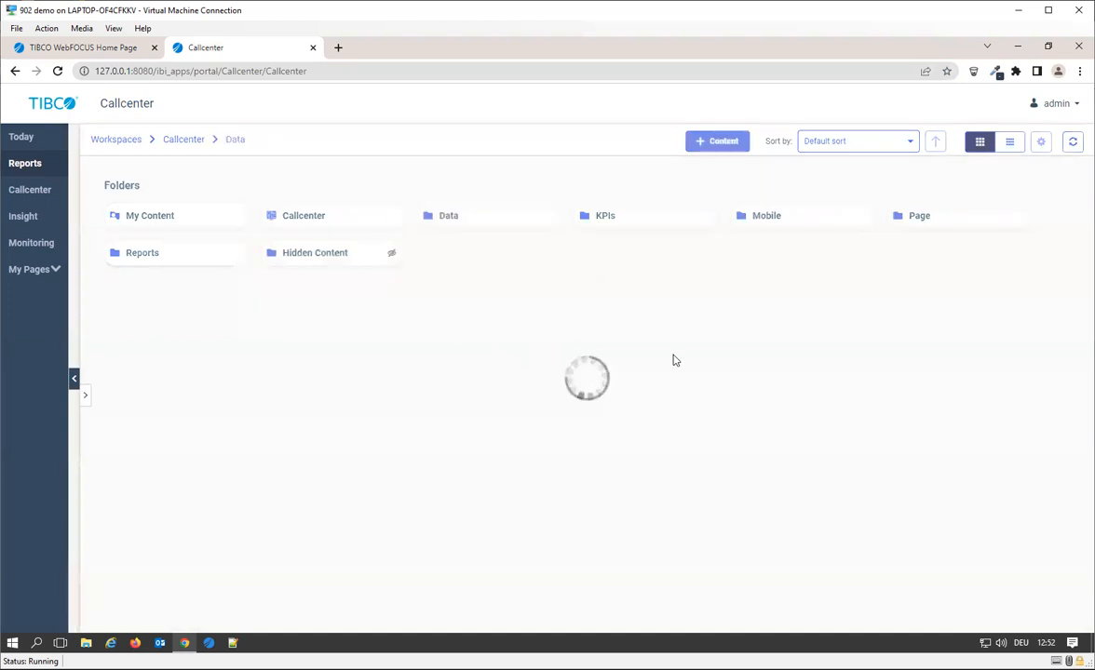
click(714, 145)
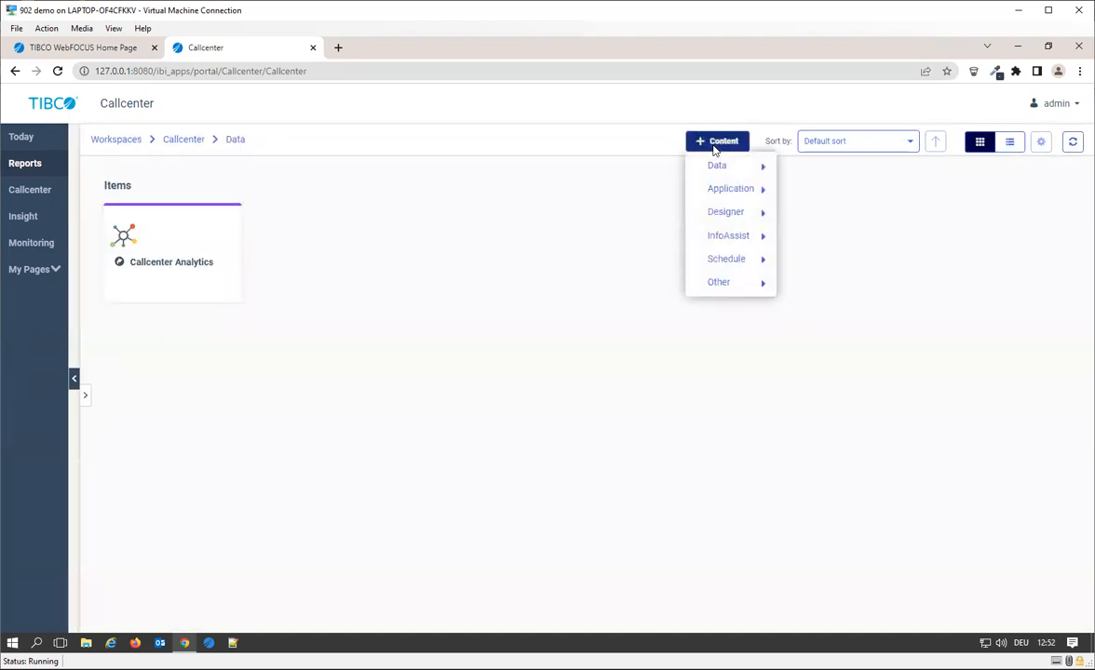
mouse_move(748, 185)
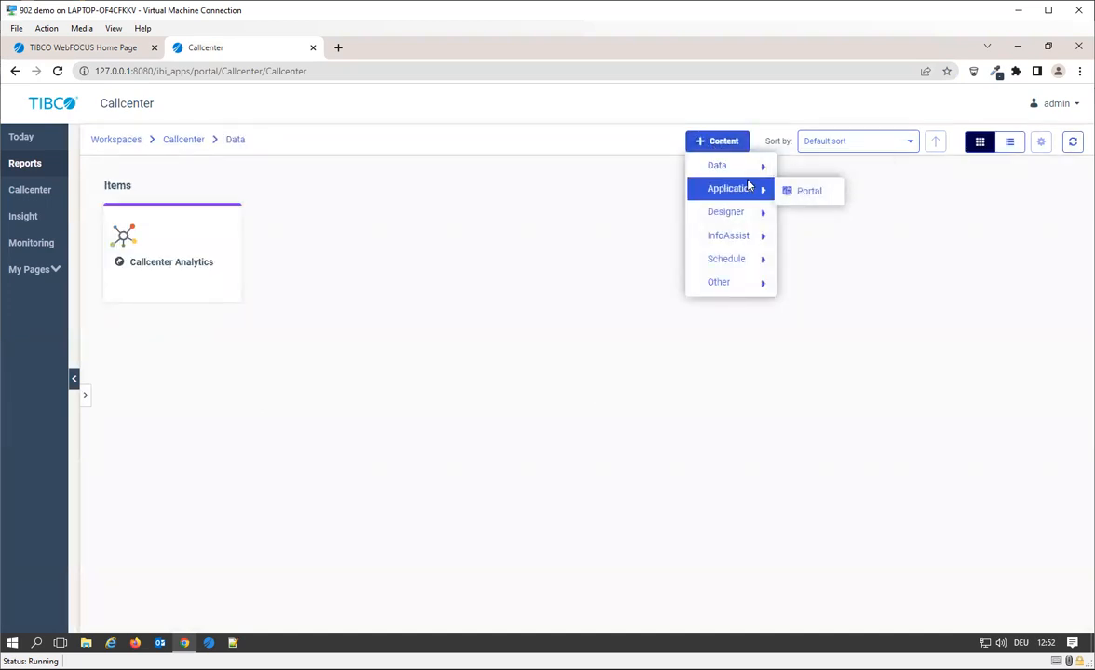
mouse_move(751, 225)
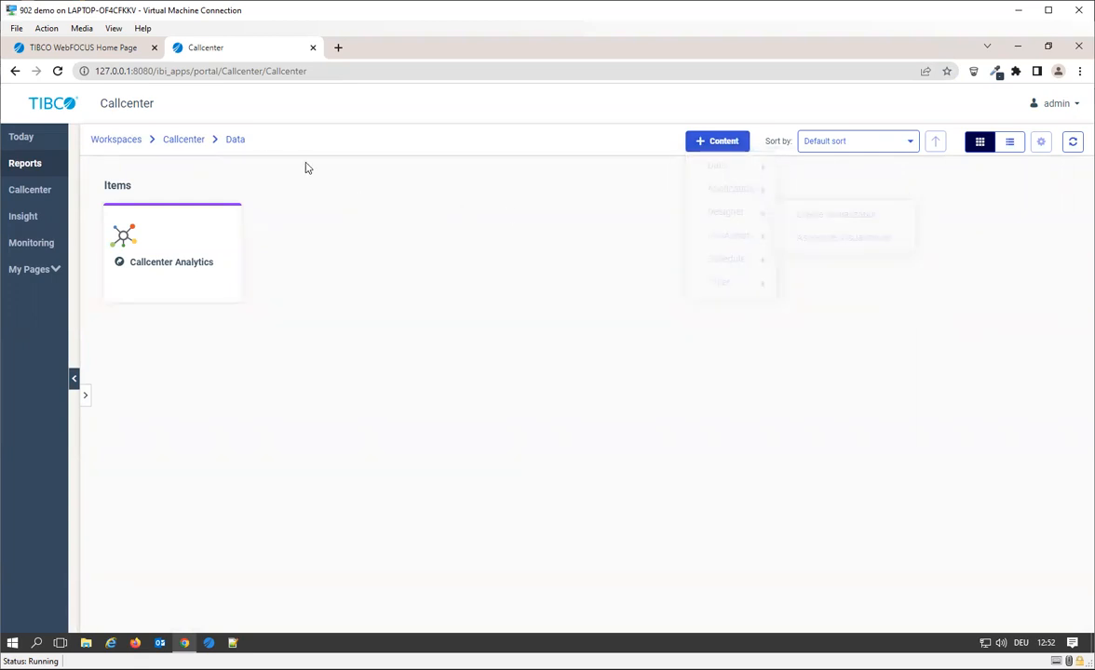
Return to the workspace's Reports folder in the Explorer and start creating a new Designer visualization there.
click(185, 142)
double_click(194, 255)
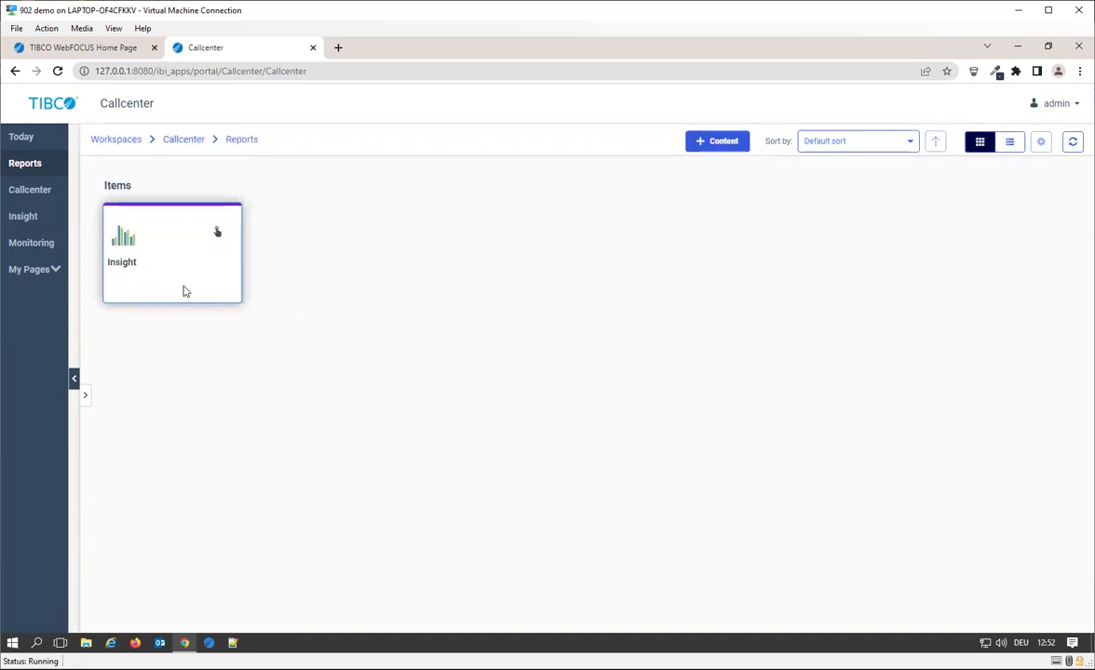
click(714, 142)
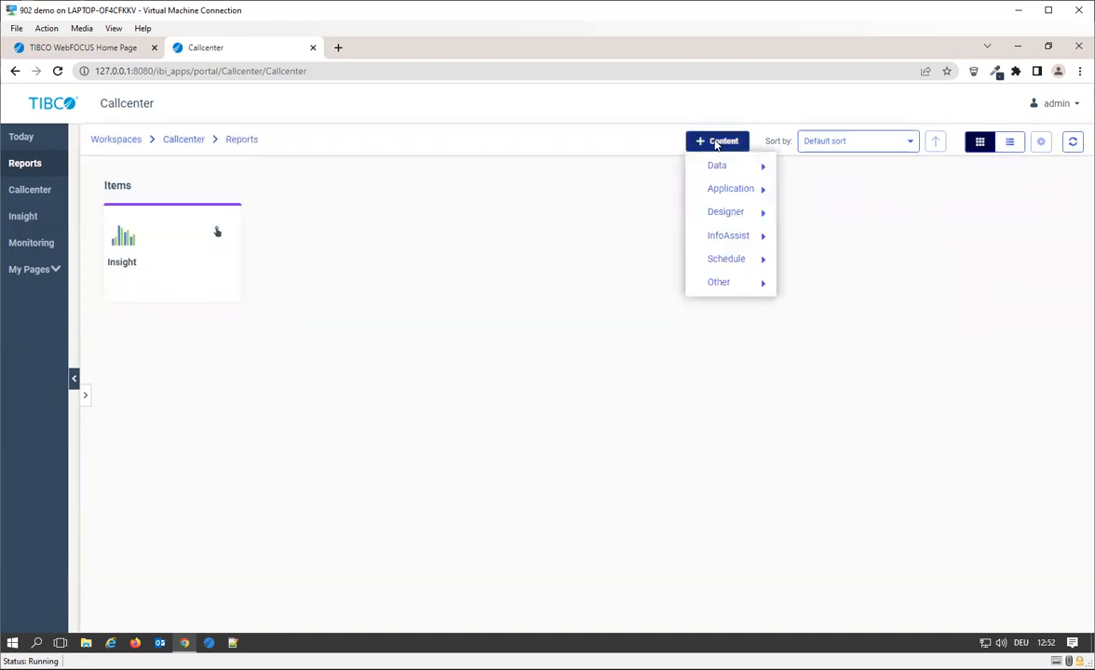
mouse_move(744, 212)
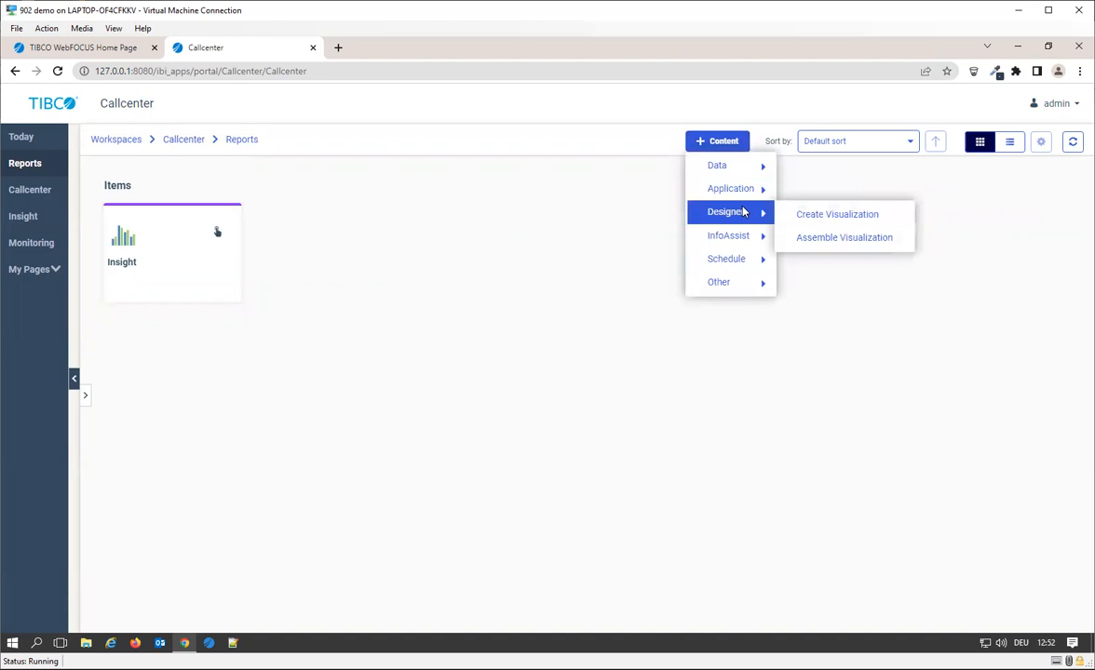
click(819, 215)
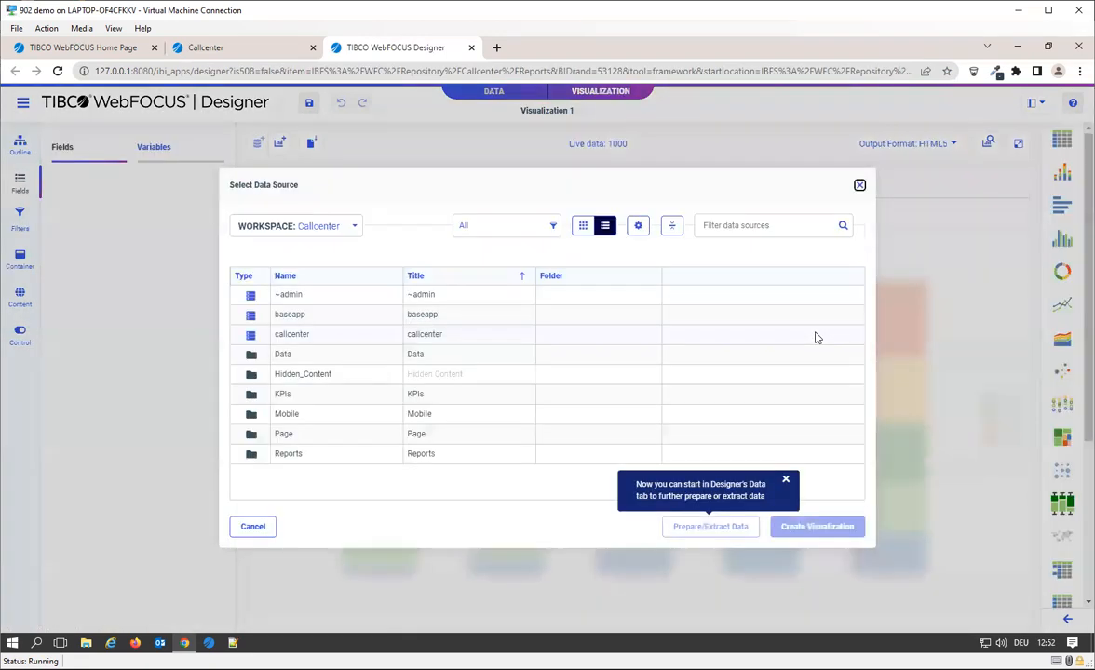
Use the callcenter_analytics data source from the callcenter application folder for the new visualization.
click(287, 337)
double_click(287, 337)
double_click(355, 324)
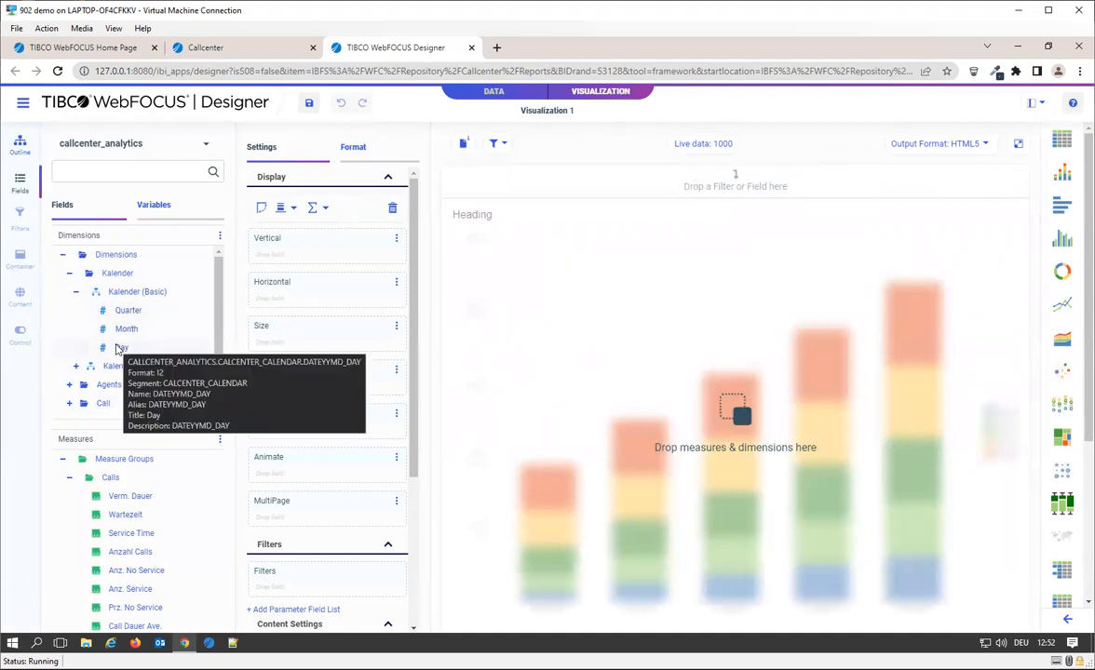
Build a bar chart with the Anzahl Calls measure on the vertical axis and the basic calendar's Month on the horizontal axis.
drag(137, 555, 315, 255)
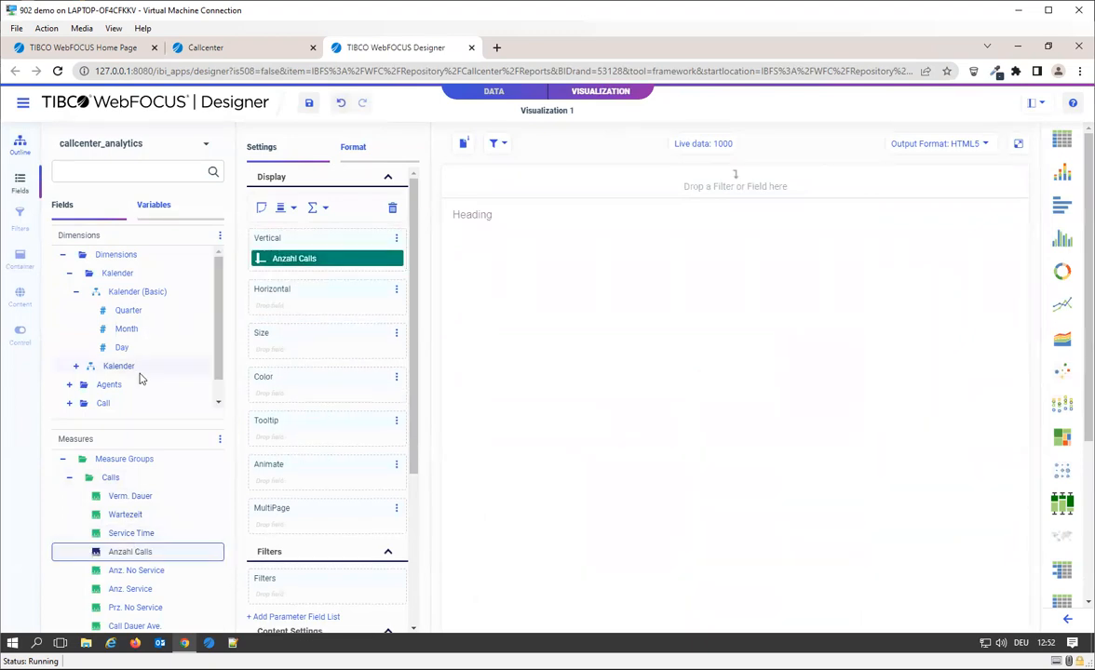
click(69, 385)
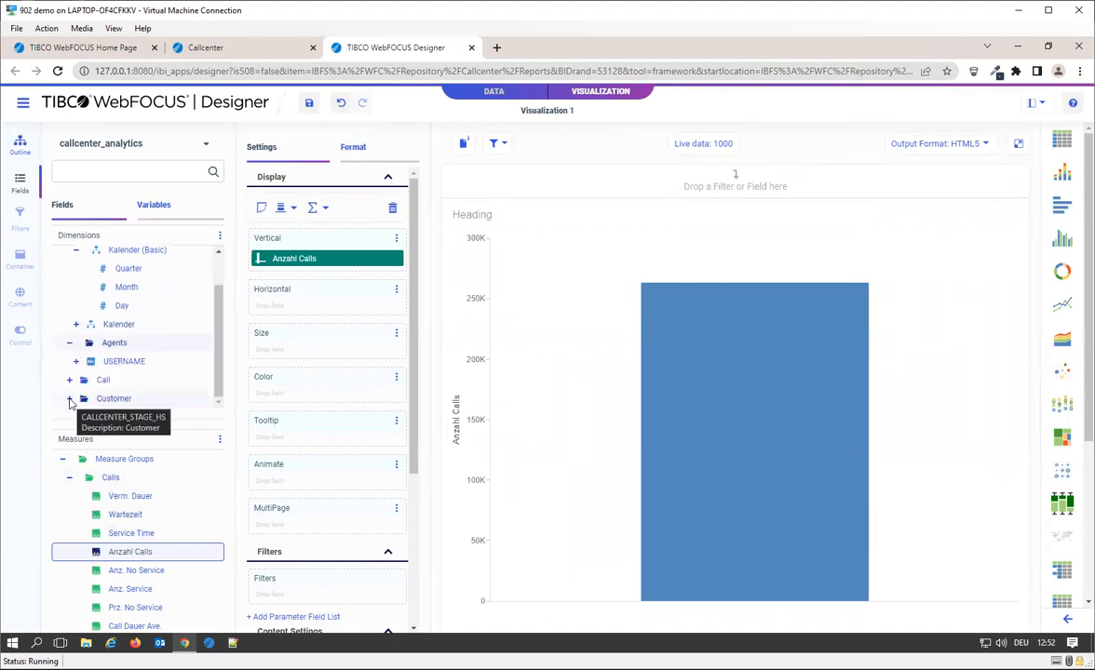
drag(130, 290, 344, 307)
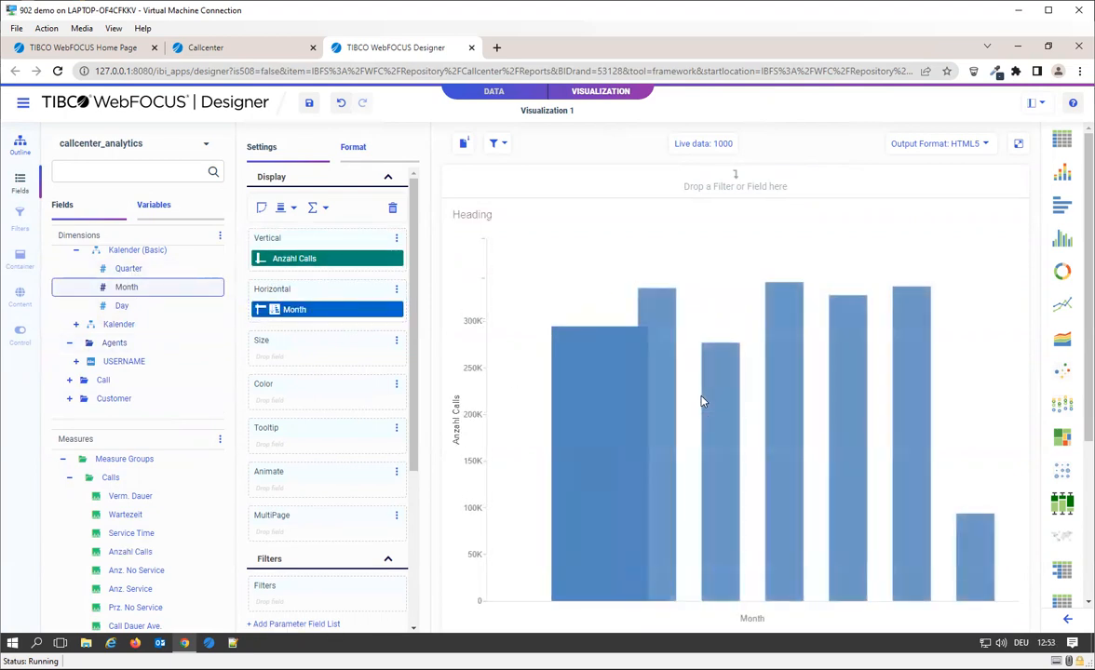
mouse_move(983, 588)
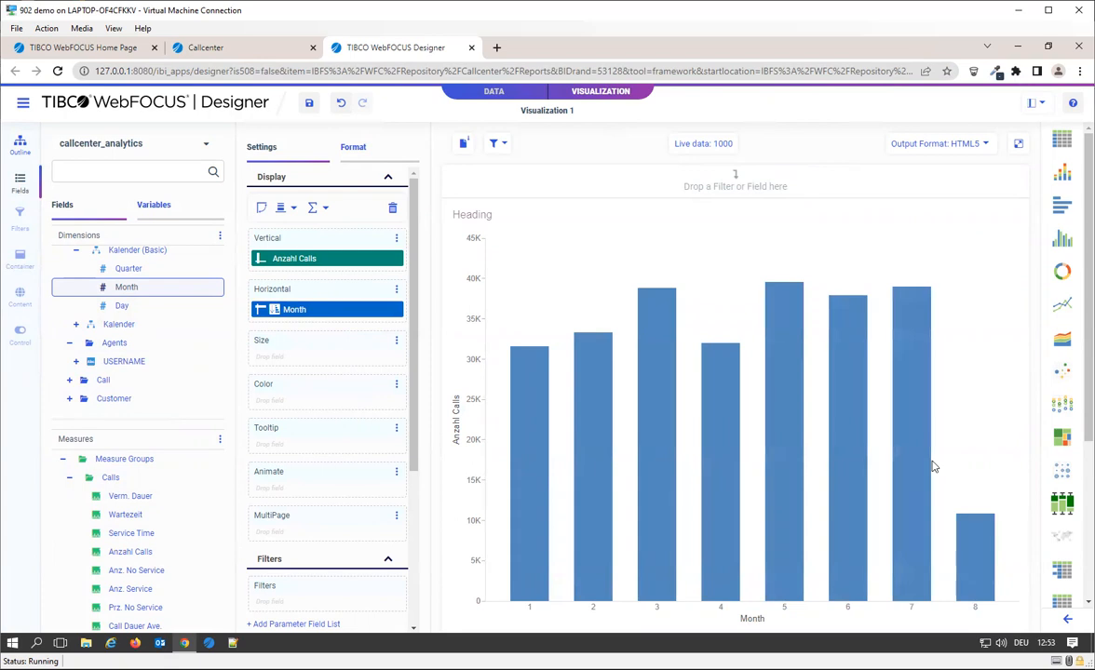
Save the visualization as "New Report Over Time" in the Callcenter workspace's Reports folder and close the Designer.
click(22, 102)
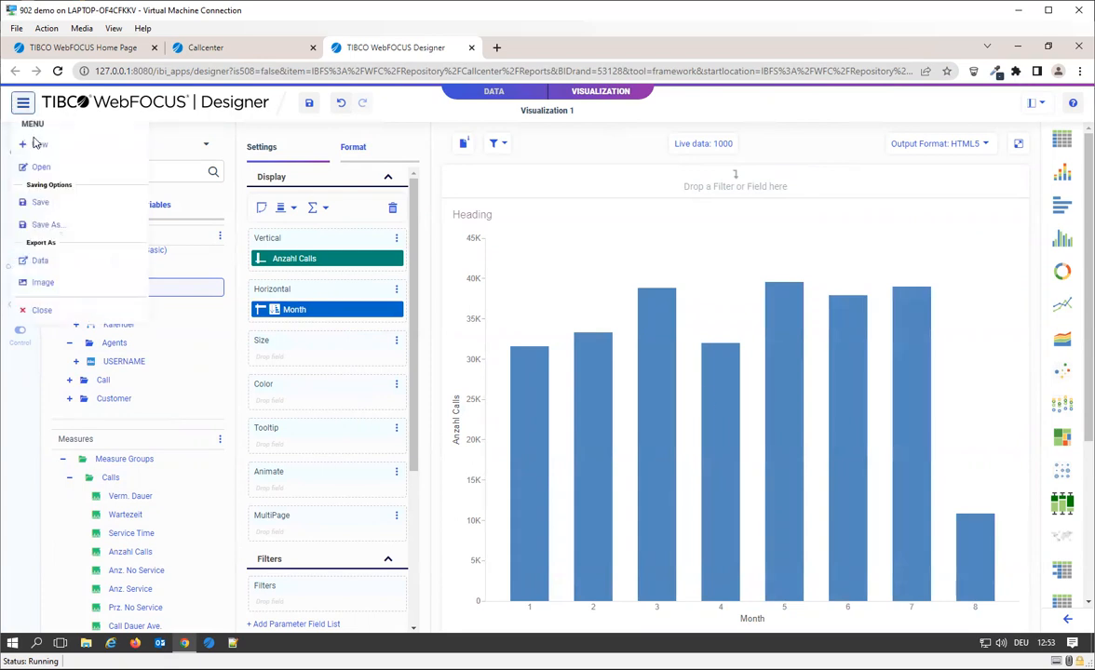
click(61, 224)
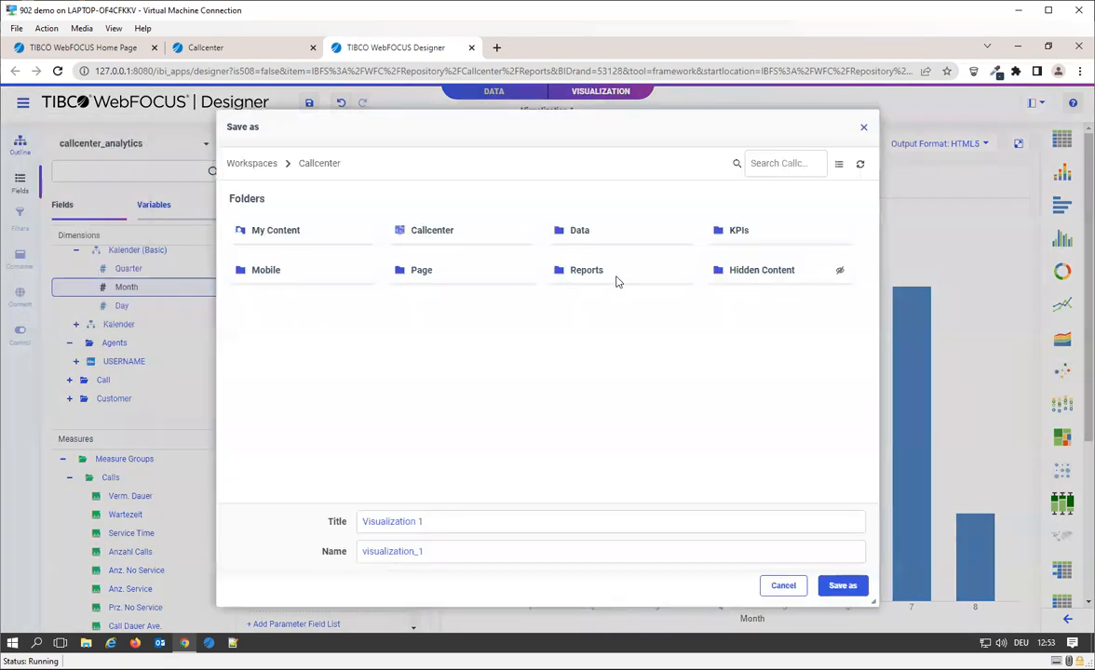
drag(474, 521, 337, 519)
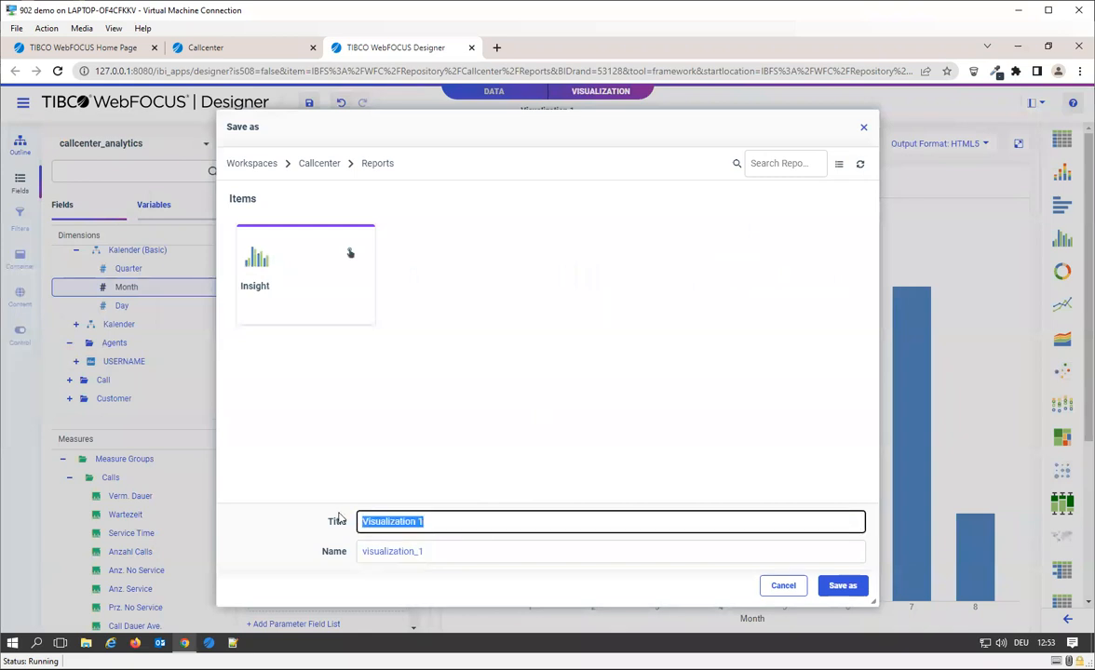
text(New)
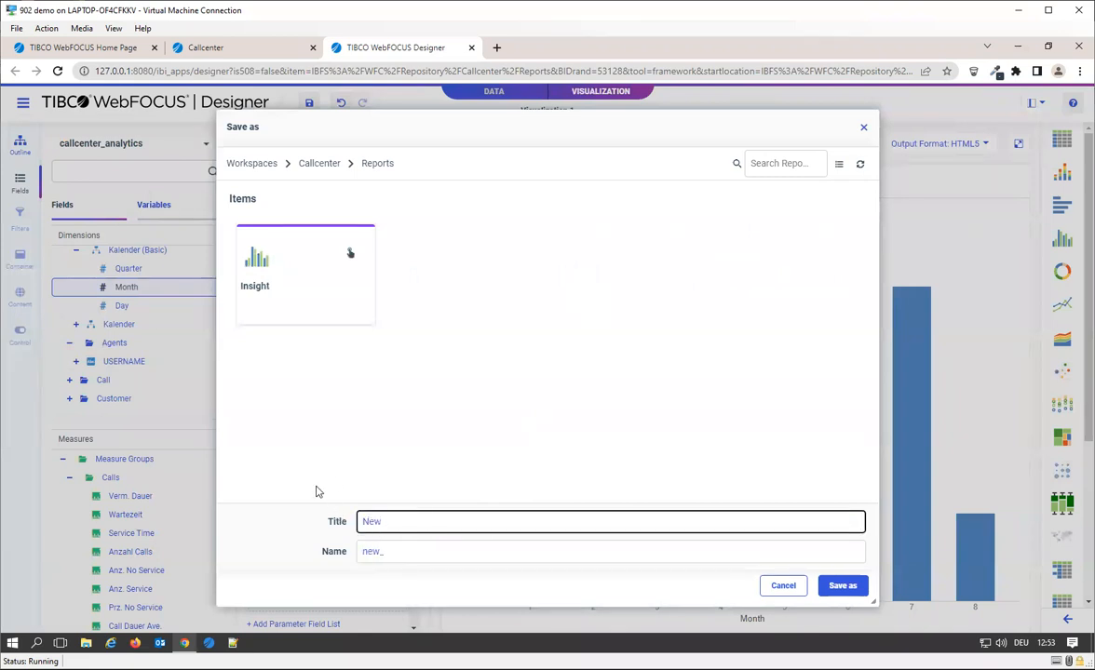
text( Report Over T)
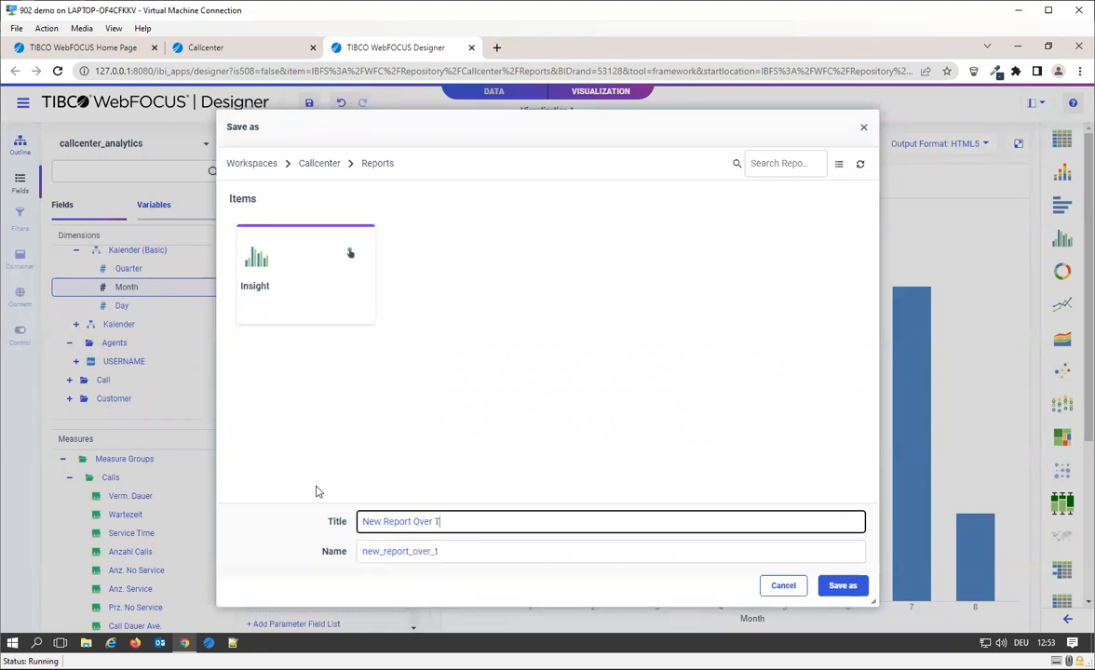
text(ime)
click(842, 586)
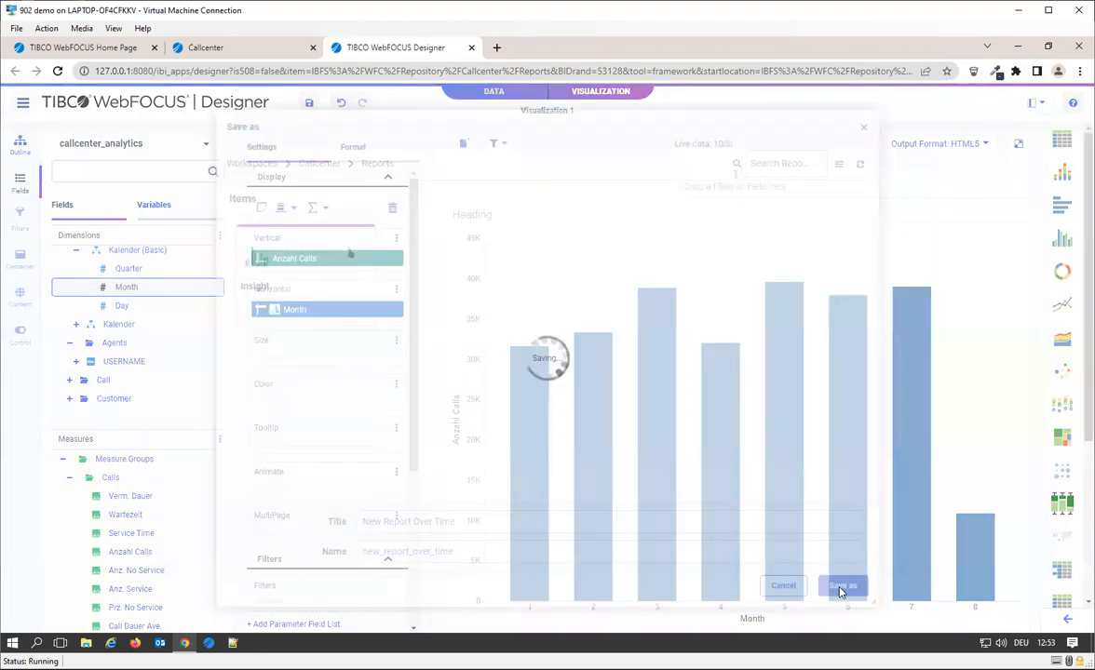
click(472, 48)
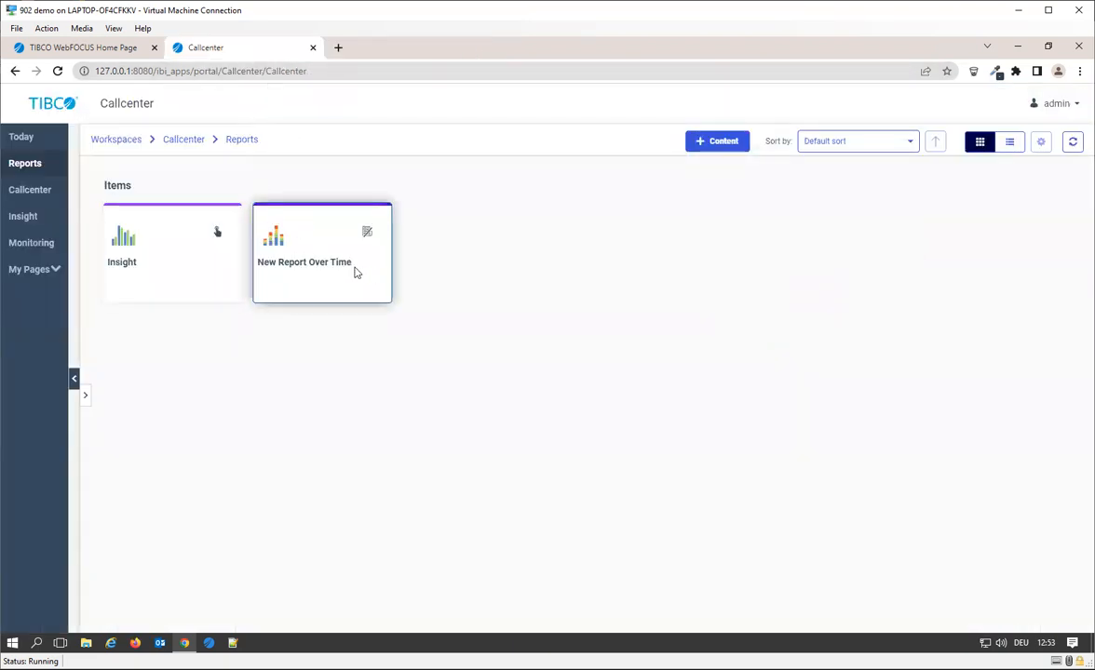
Switch to the portal's Today page and back to Reports, and run New Report Over Time to view its output.
click(43, 140)
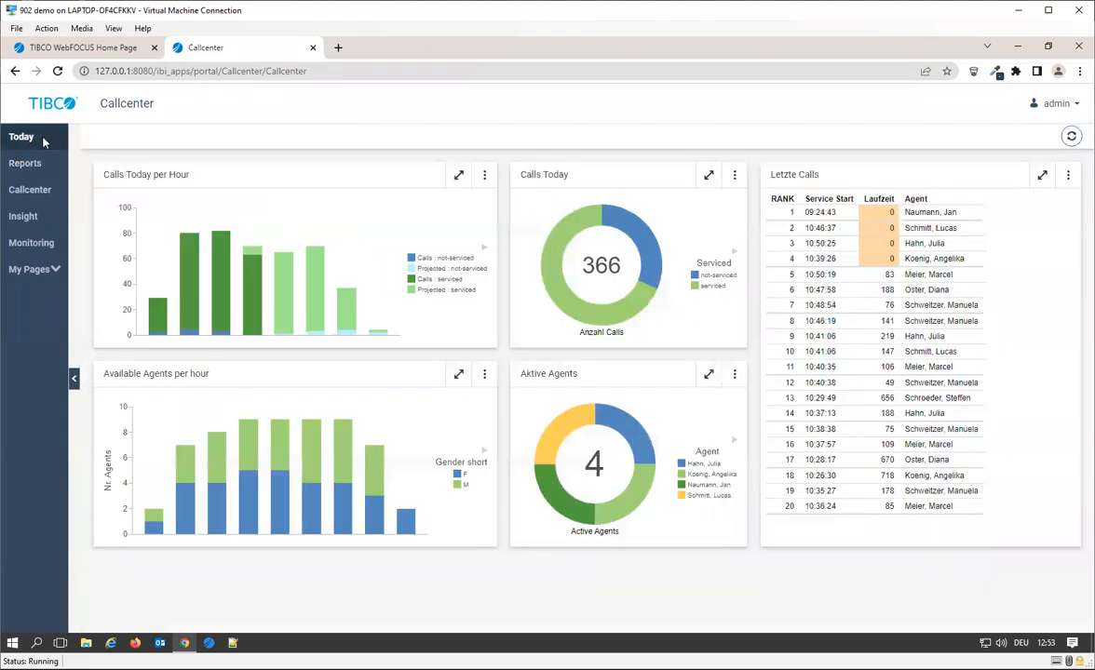
click(30, 165)
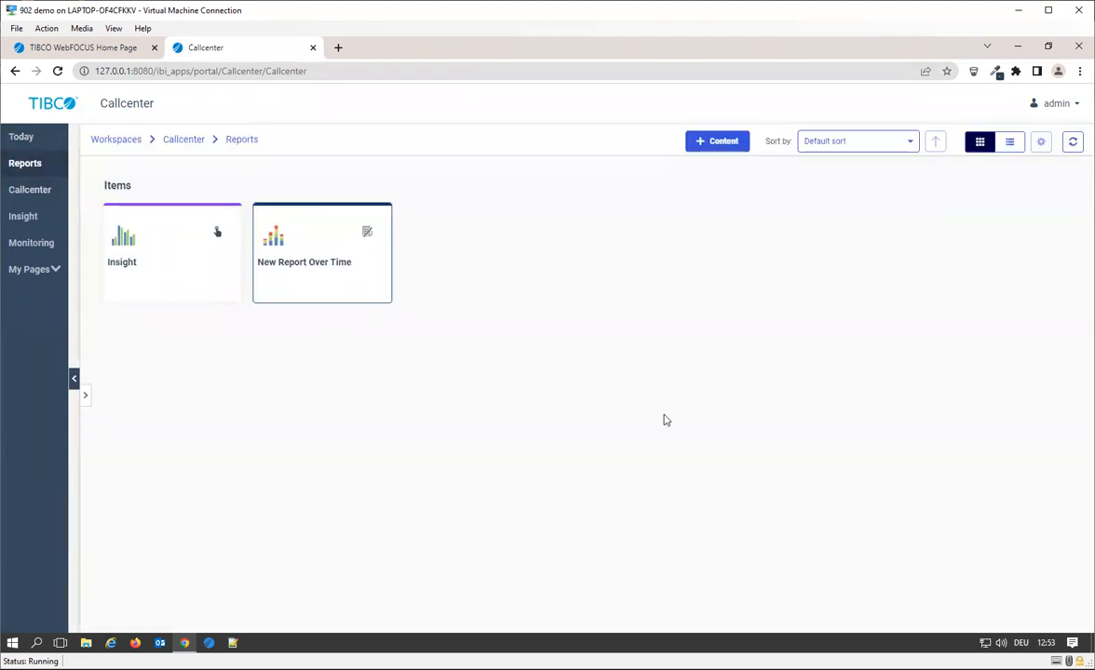
right_click(338, 279)
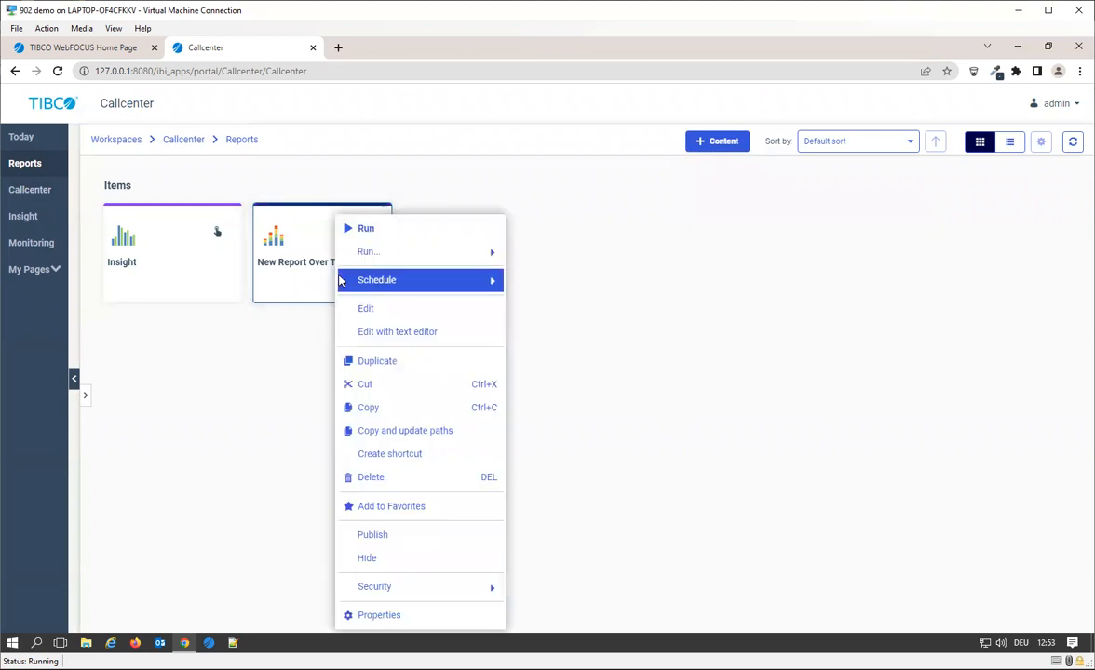
click(365, 233)
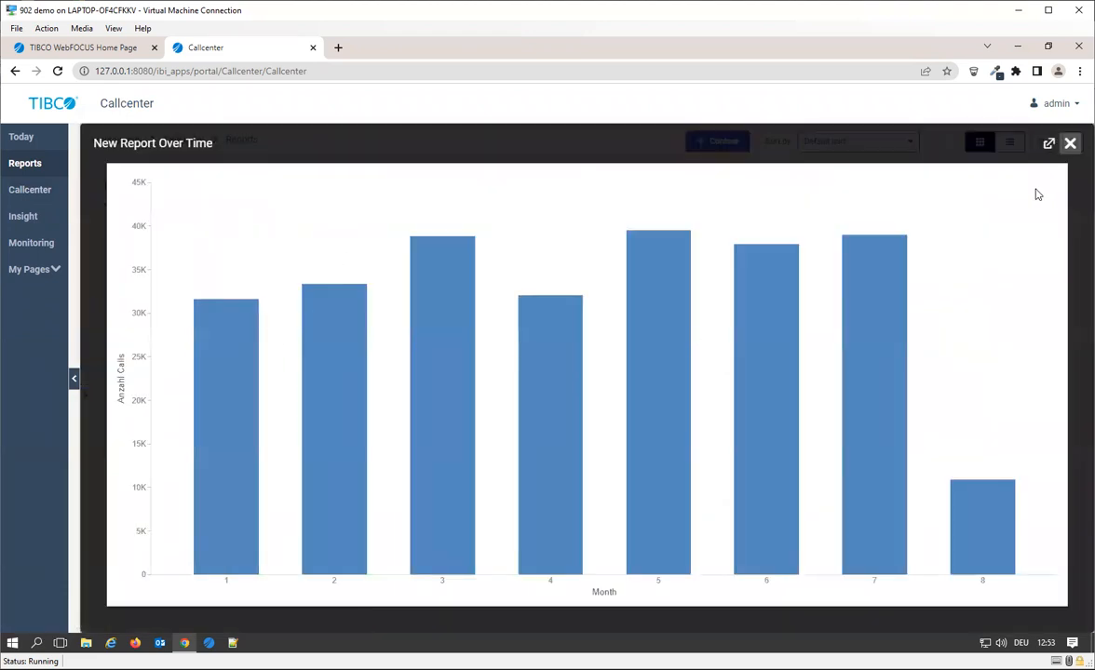
click(1069, 143)
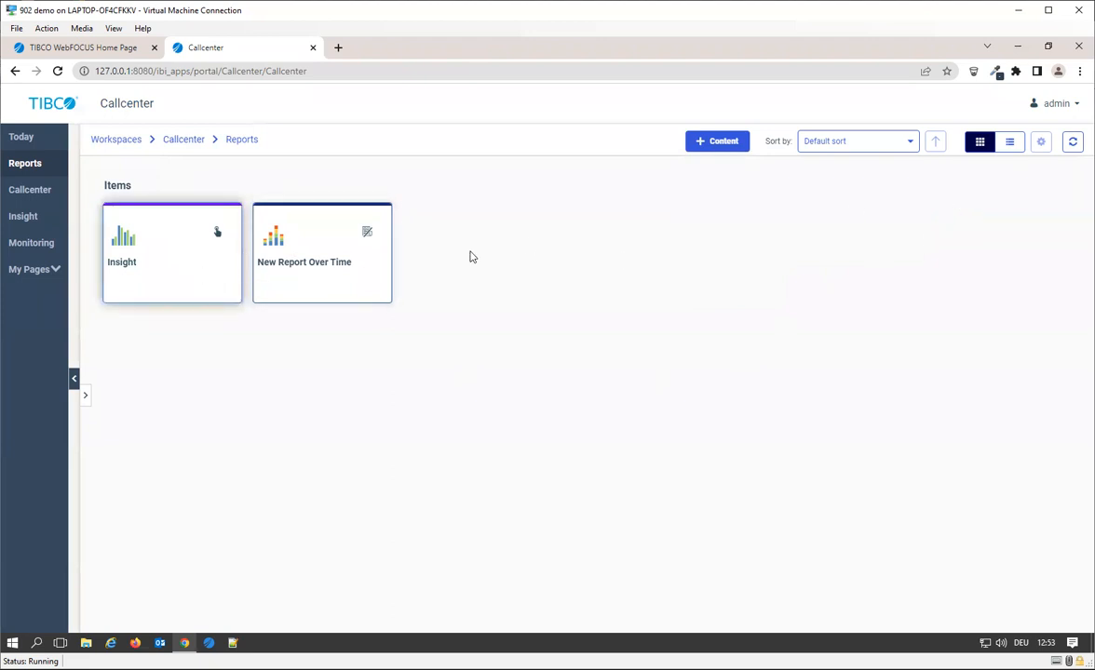
Show the Reports folder contents as a list and expand the Explorer's folder tree.
click(1009, 143)
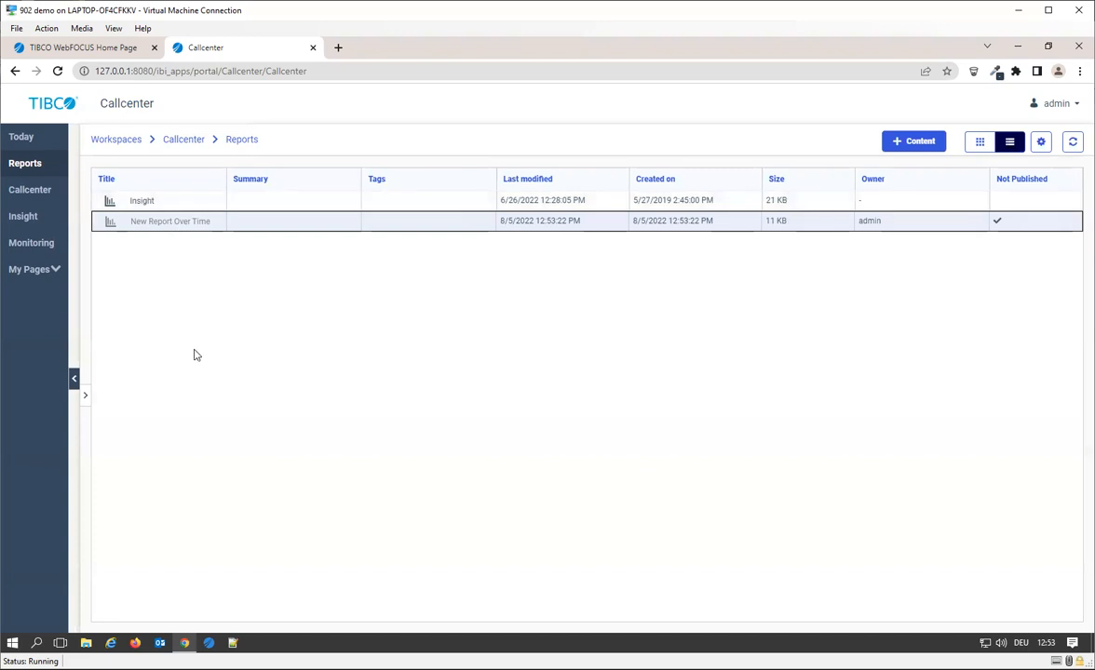
click(75, 375)
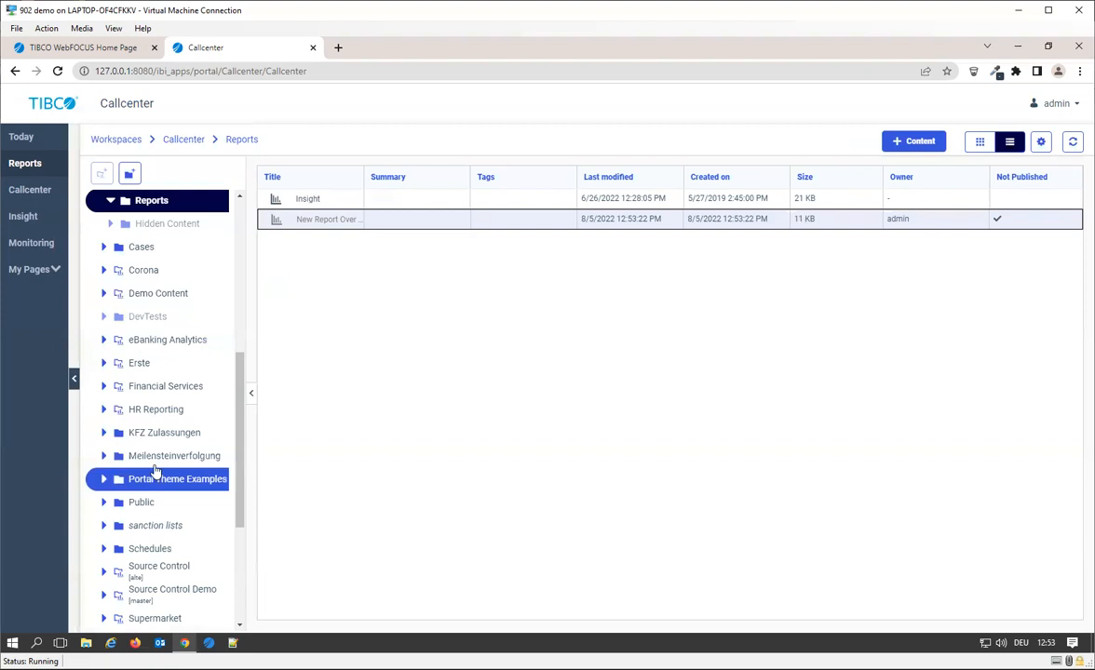